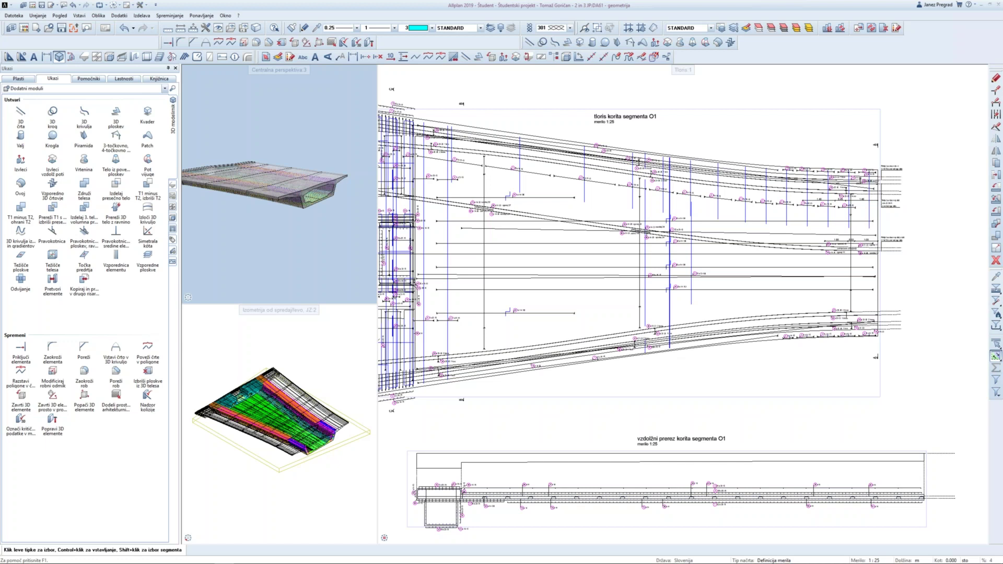
# Step: Place a Delni izvlek partial extract of the rebar above the plan's right end
pyautogui.scroll(3, 716, 247)
pyautogui.scroll(2, 715, 247)
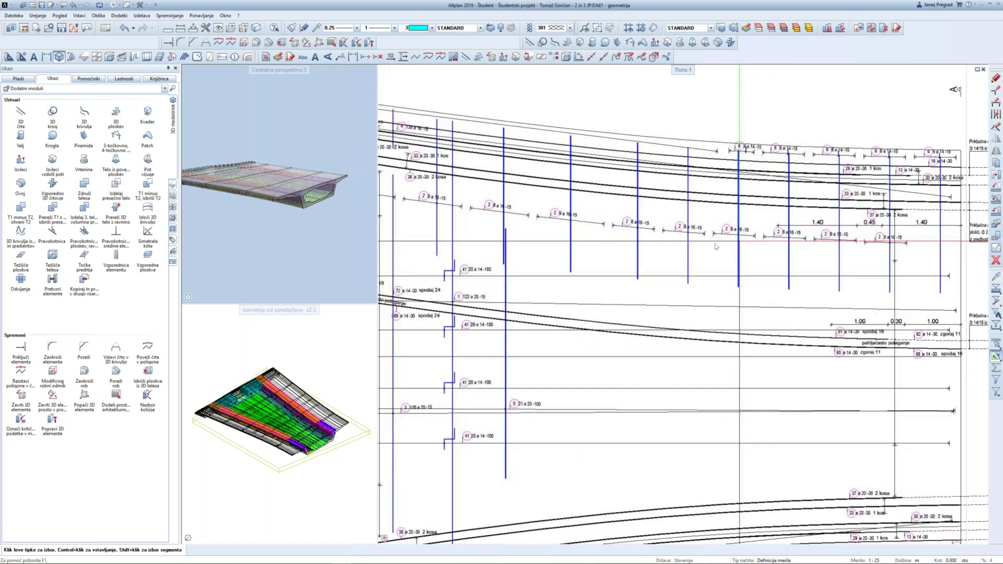
pyautogui.scroll(1, 646, 236)
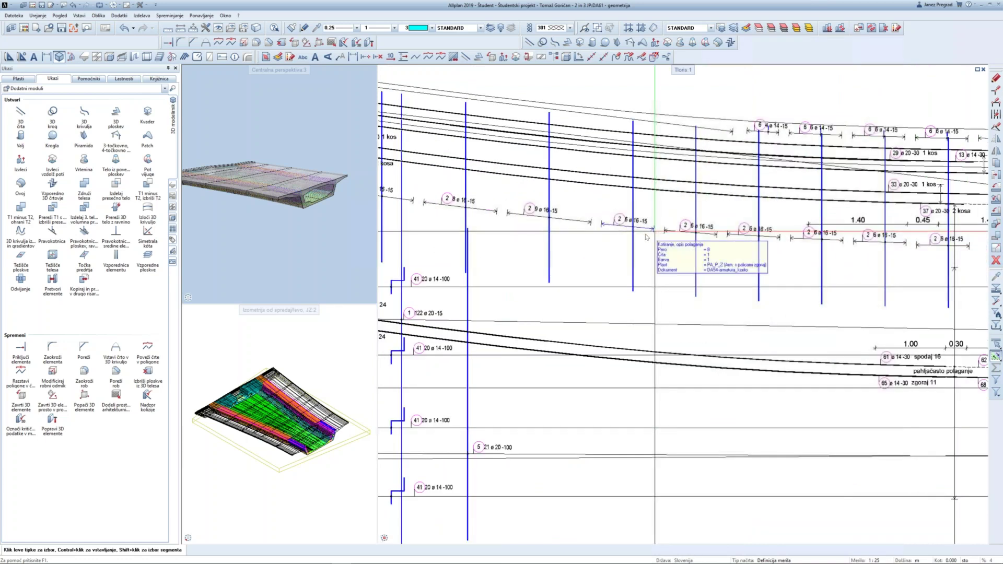
pyautogui.scroll(-3, 646, 237)
pyautogui.scroll(1, 646, 237)
pyautogui.scroll(1, 861, 257)
pyautogui.scroll(1, 863, 258)
pyautogui.scroll(-1, 862, 258)
pyautogui.rightClick(863, 255)
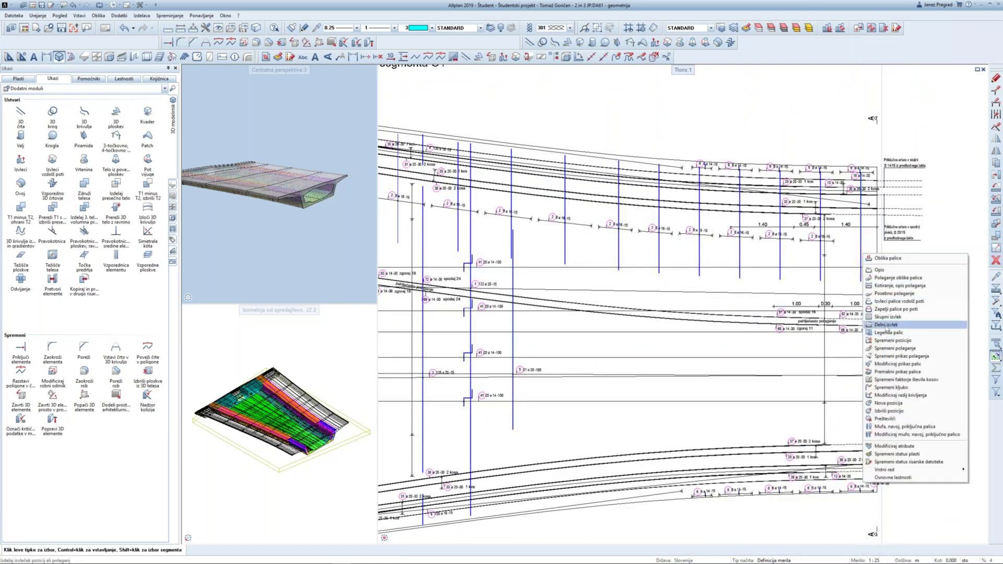
pyautogui.click(886, 324)
pyautogui.moveTo(754, 124); pyautogui.dragTo(708, 229, button='middle')
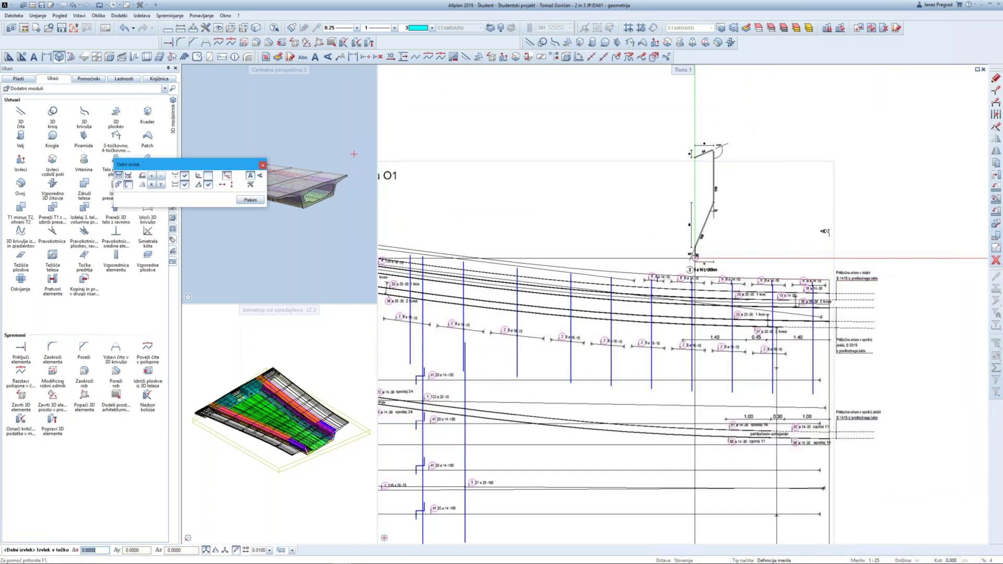
pyautogui.scroll(1, 731, 224)
pyautogui.click(815, 282)
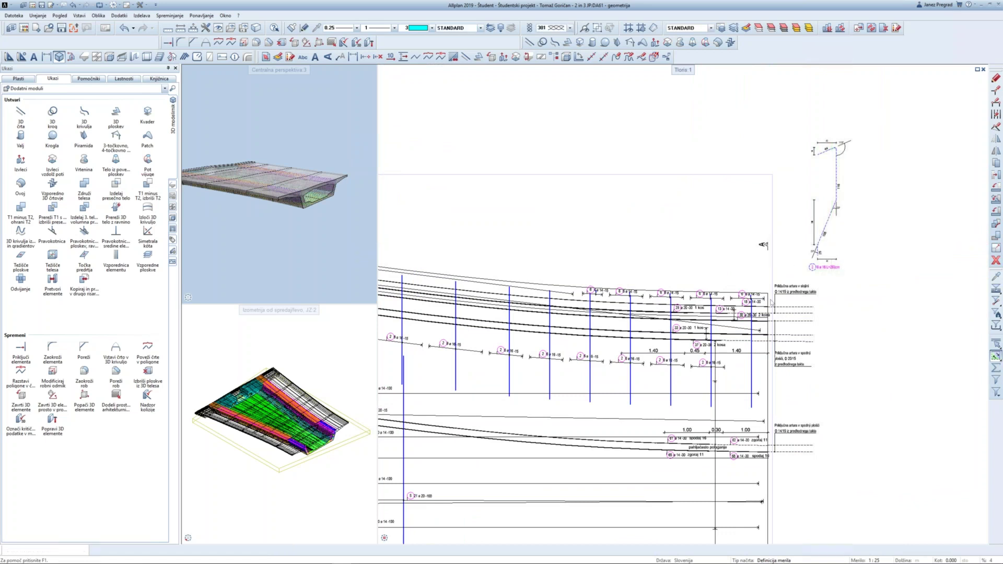
# Step: Pan and zoom the plan to review the new extract alongside the bars
pyautogui.scroll(1, 778, 291)
pyautogui.moveTo(778, 290); pyautogui.dragTo(752, 341, button='middle')
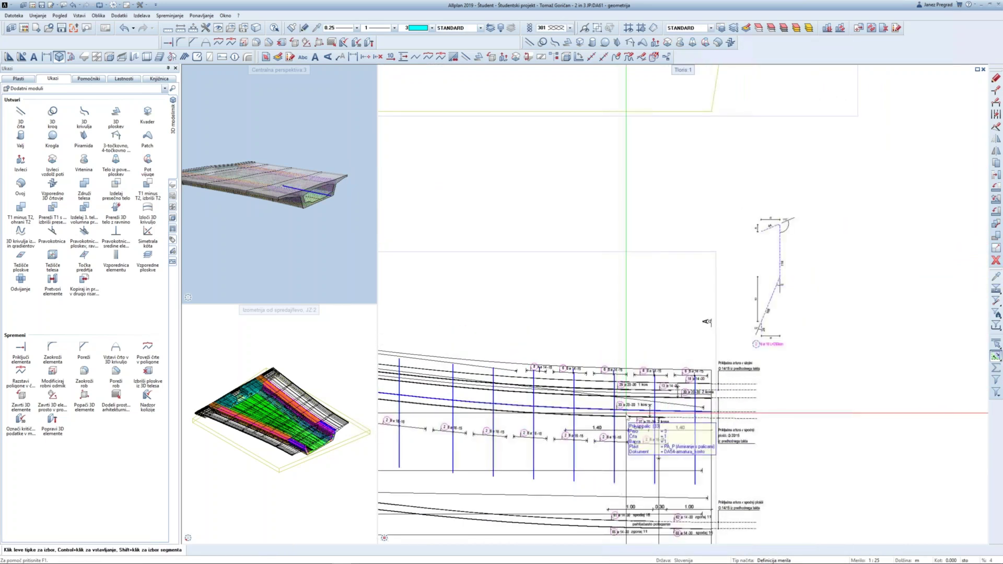
pyautogui.scroll(-2, 812, 368)
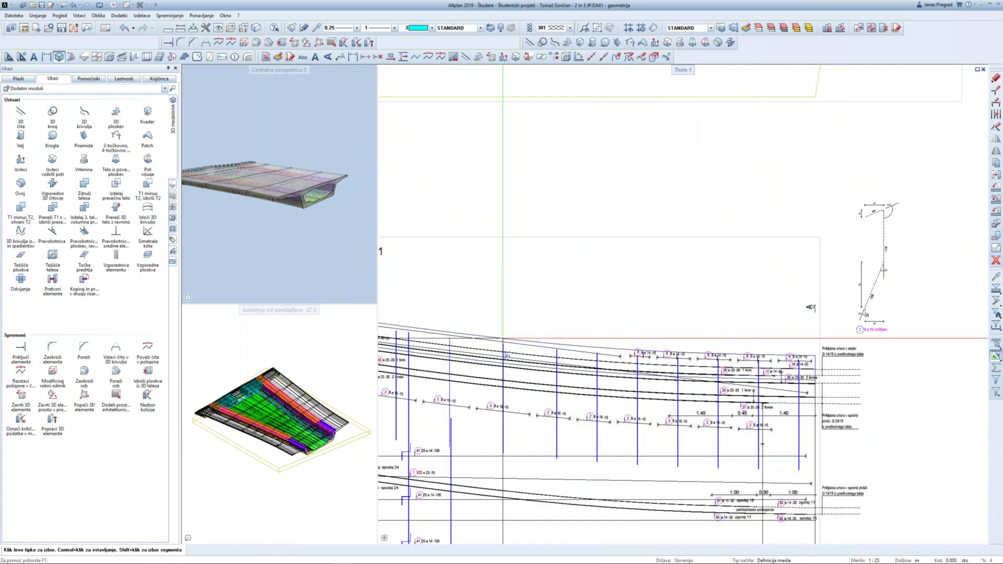
pyautogui.moveTo(503, 339); pyautogui.dragTo(544, 332, button='middle')
pyautogui.scroll(-1, 671, 282)
pyautogui.scroll(-1, 671, 287)
pyautogui.scroll(-1, 707, 292)
pyautogui.scroll(-1, 704, 294)
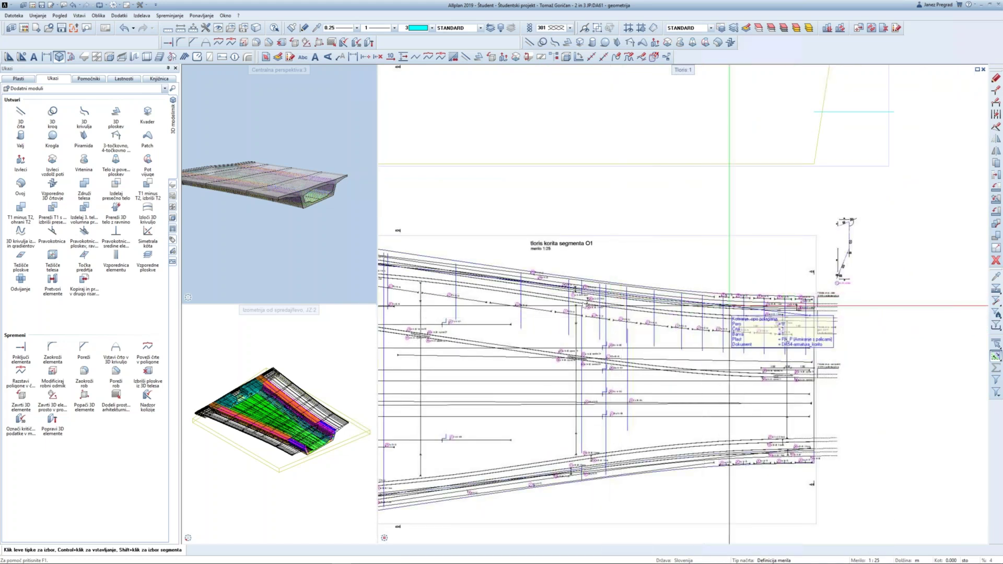
pyautogui.scroll(1, 666, 314)
pyautogui.scroll(1, 616, 331)
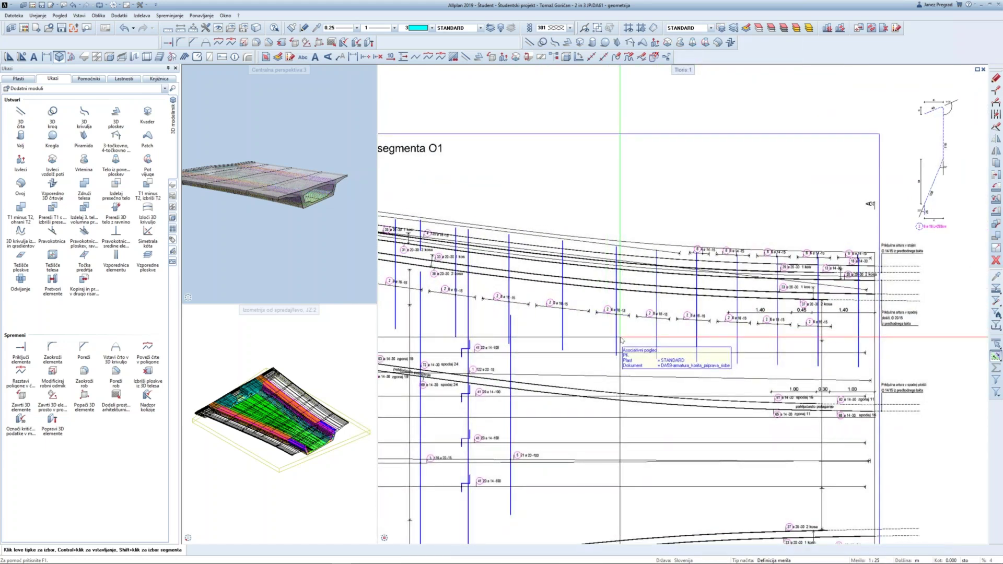
# Step: Select a transverse bar in the plan, inspect it, then clear the selection
pyautogui.click(629, 321)
pyautogui.scroll(1, 647, 319)
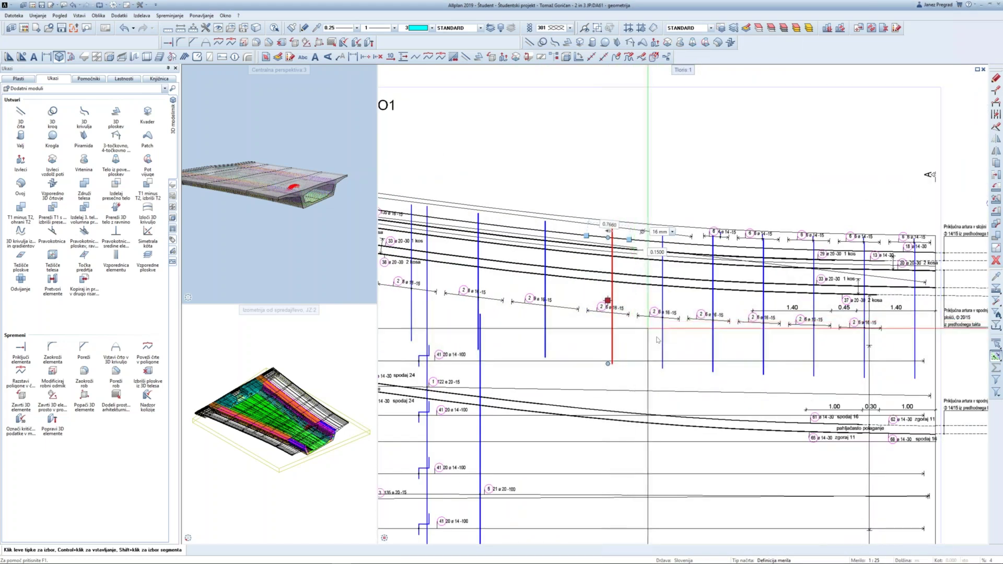
pyautogui.scroll(-2, 679, 340)
pyautogui.scroll(-2, 690, 343)
pyautogui.press('Escape')
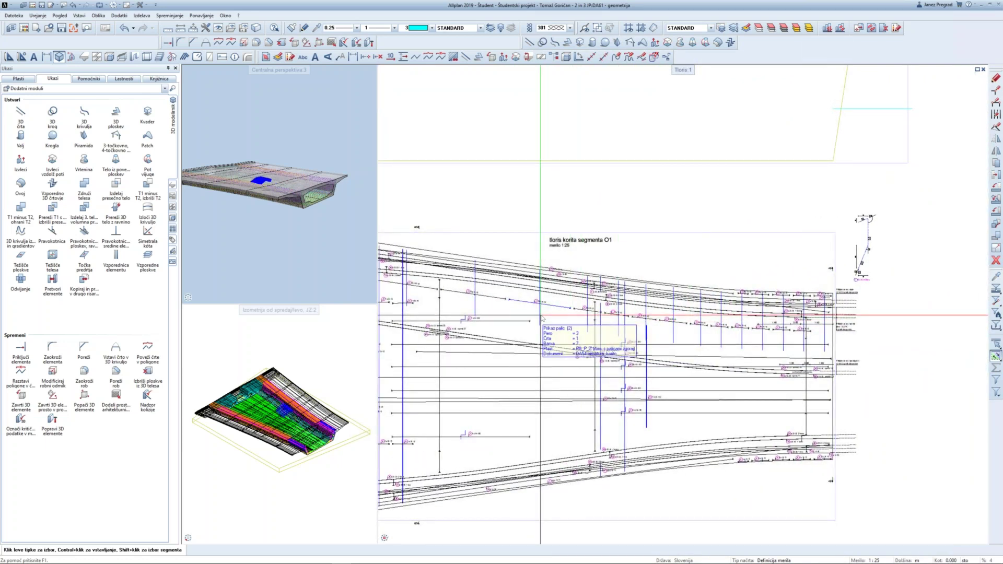
# Step: Show the Lastnosti properties of the bar placement as Izvleci palice vzdolž poti
pyautogui.click(541, 317)
pyautogui.scroll(1, 565, 317)
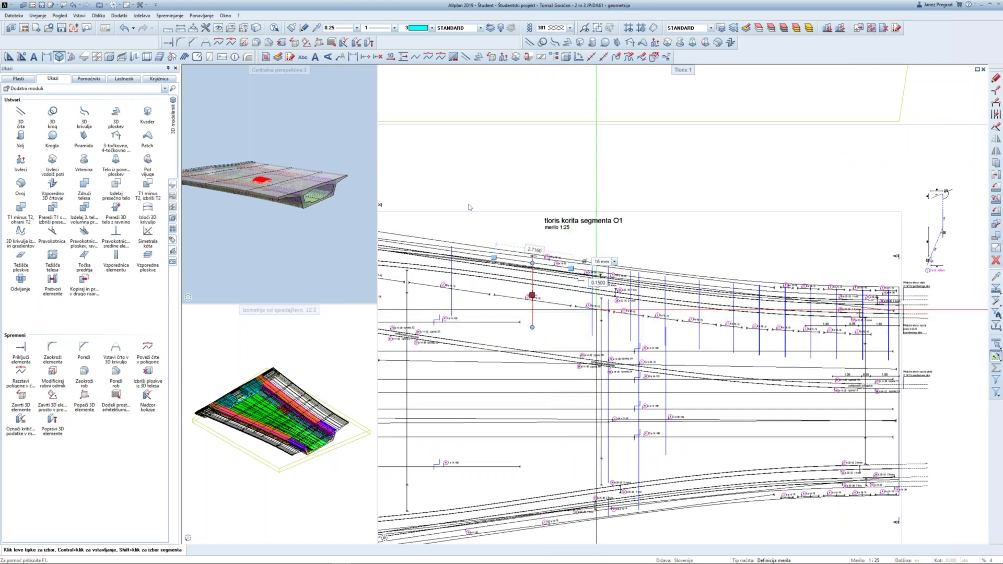
pyautogui.click(123, 79)
pyautogui.click(41, 89)
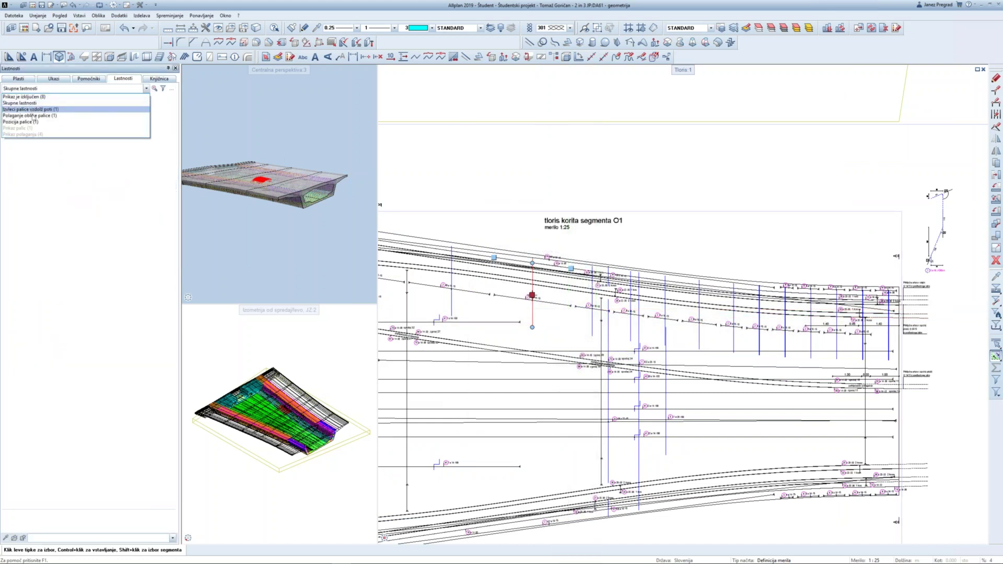
pyautogui.click(28, 110)
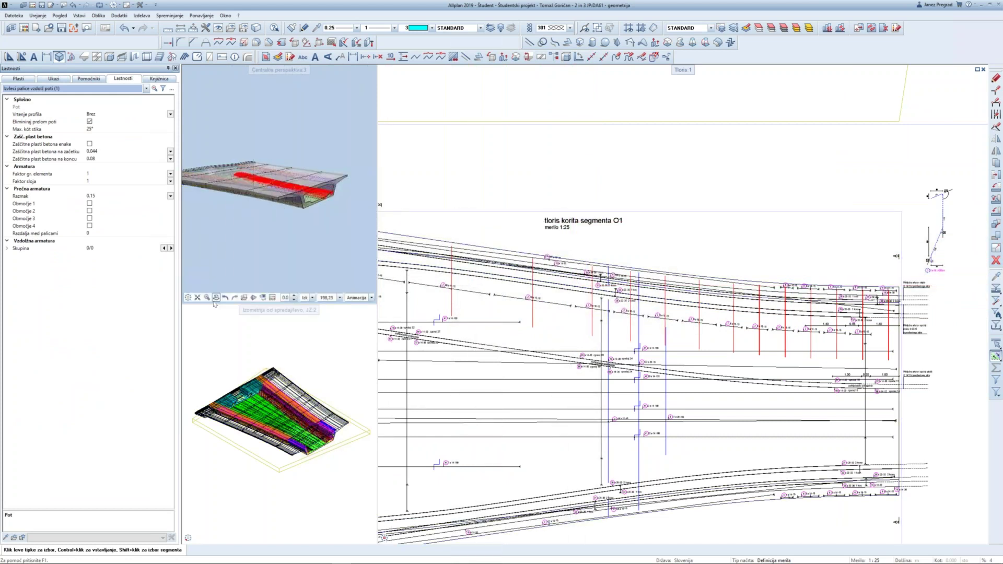
# Step: Orbit the perspective view down onto the slab to see the highlighted bar run
pyautogui.click(216, 297)
pyautogui.moveTo(293, 209); pyautogui.dragTo(300, 155)
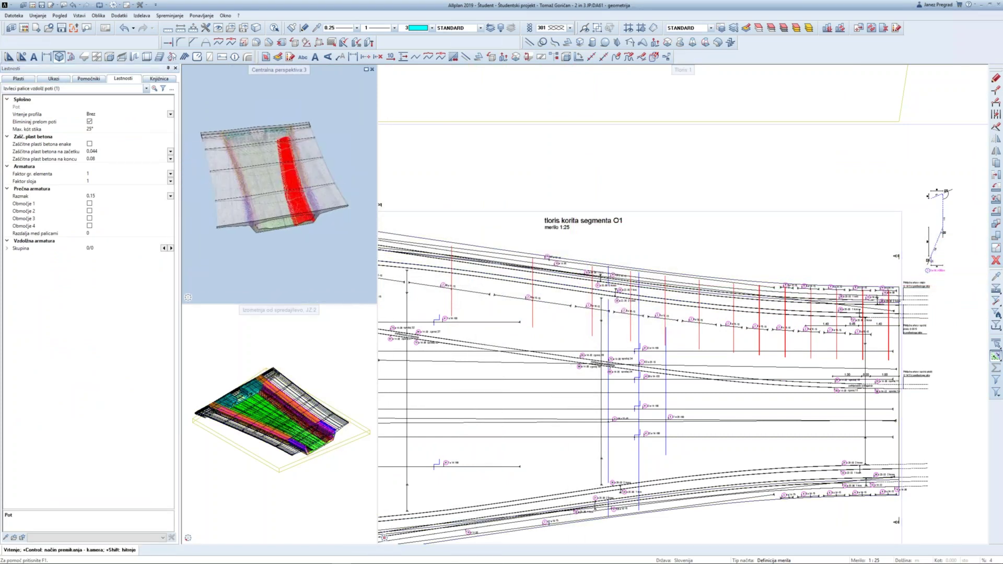
pyautogui.moveTo(299, 155); pyautogui.dragTo(316, 127)
pyautogui.scroll(-1, 571, 271)
pyautogui.scroll(-1, 627, 259)
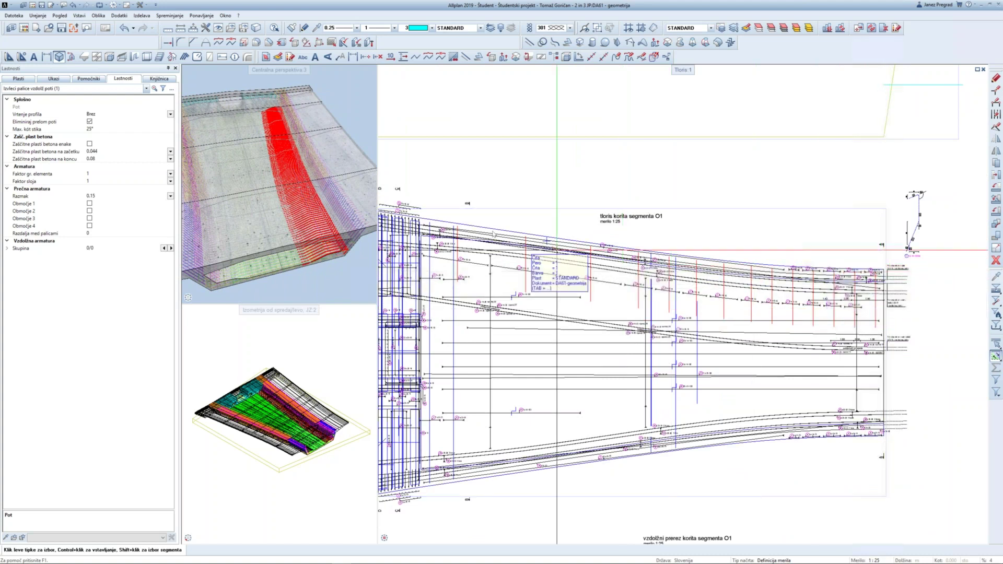
# Step: Deselect the path-placed bars and select a transverse bar in the plan
pyautogui.press('Escape')
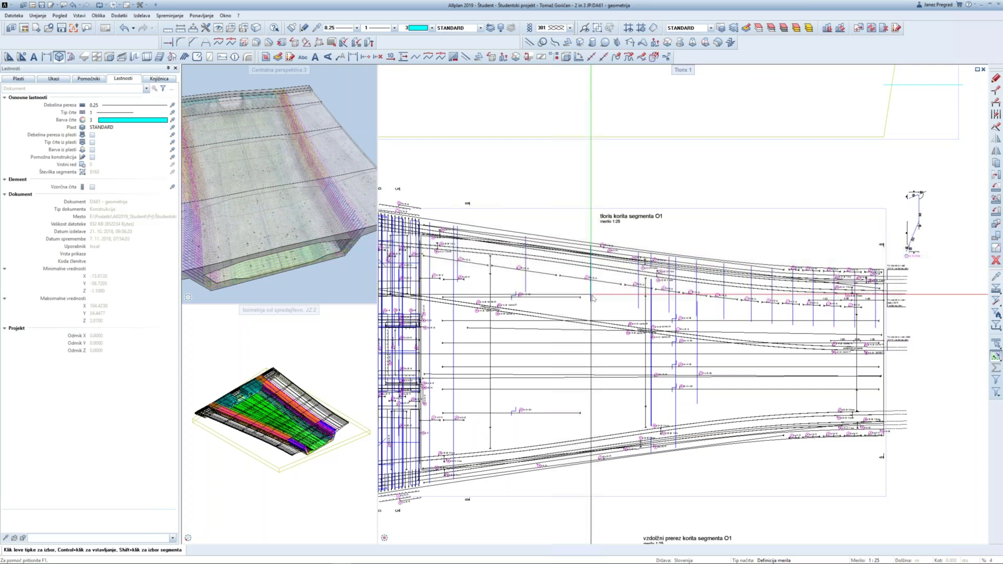
pyautogui.scroll(1, 593, 299)
pyautogui.scroll(1, 593, 298)
pyautogui.scroll(1, 592, 298)
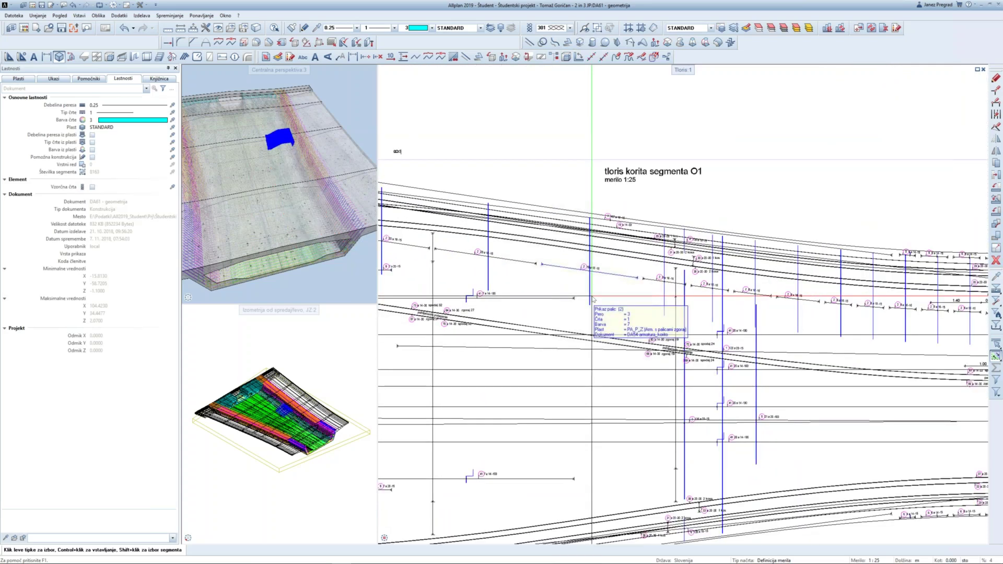
pyautogui.click(591, 299)
pyautogui.scroll(1, 603, 269)
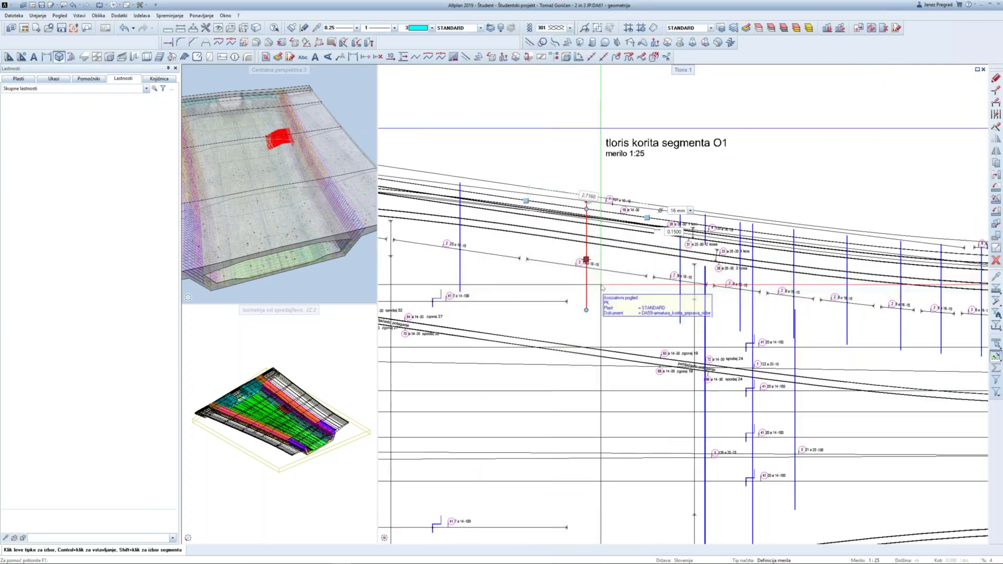
pyautogui.scroll(1, 603, 268)
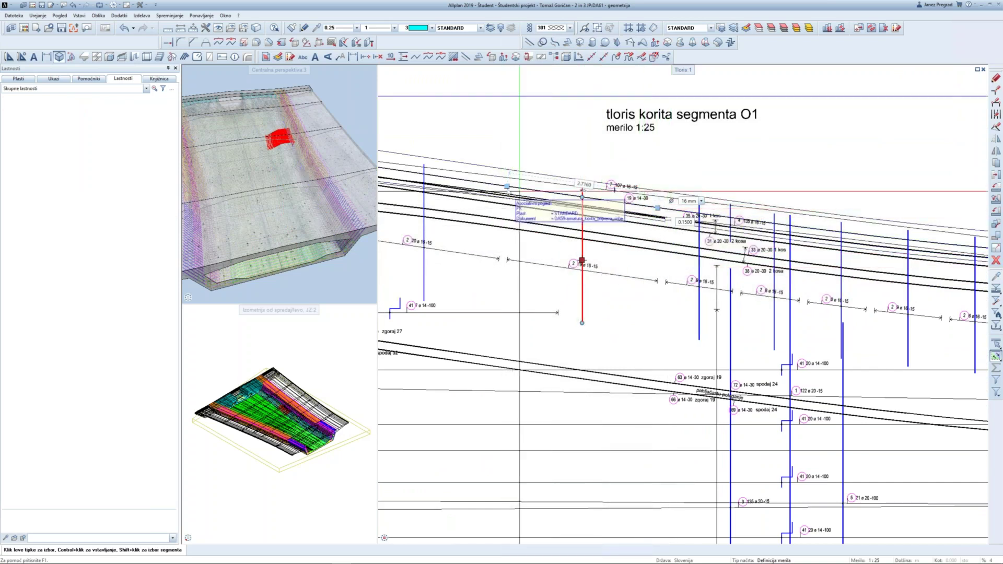
# Step: Zoom the plan, then orbit Centralna perspektiva to a low side view of the box section
pyautogui.scroll(-1, 647, 233)
pyautogui.scroll(-1, 653, 238)
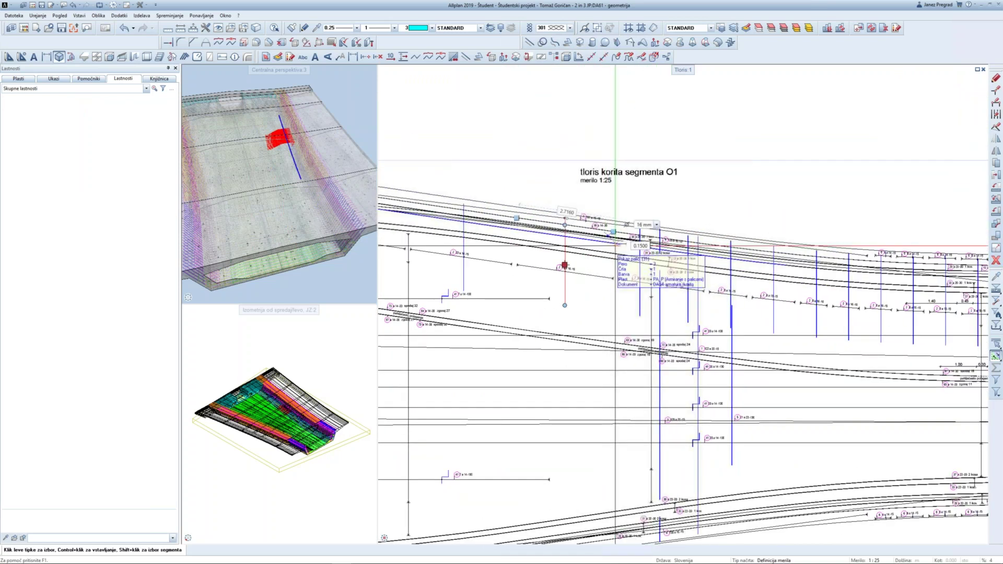
pyautogui.scroll(-1, 670, 249)
pyautogui.scroll(1, 729, 248)
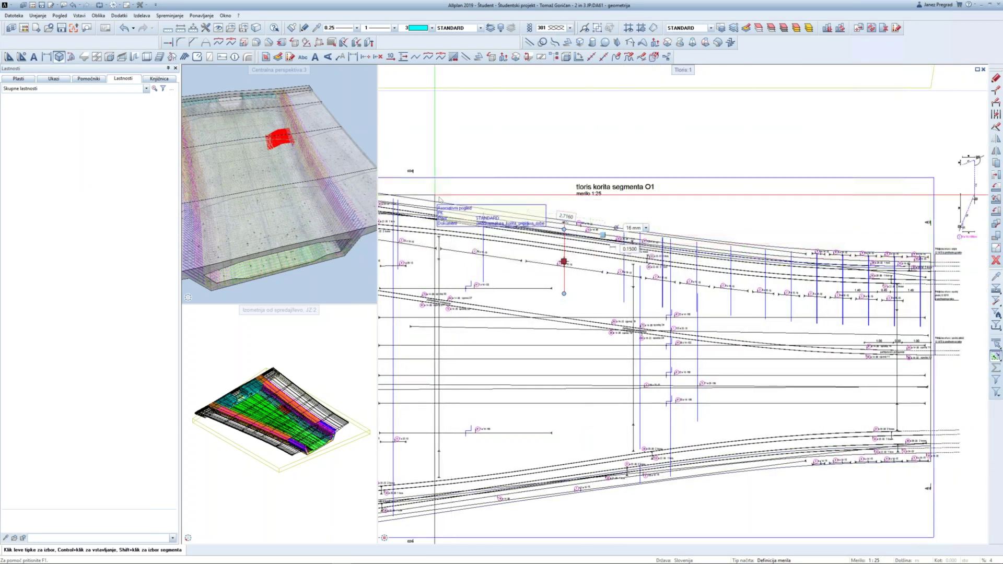
pyautogui.scroll(1, 600, 250)
pyautogui.scroll(-1, 595, 251)
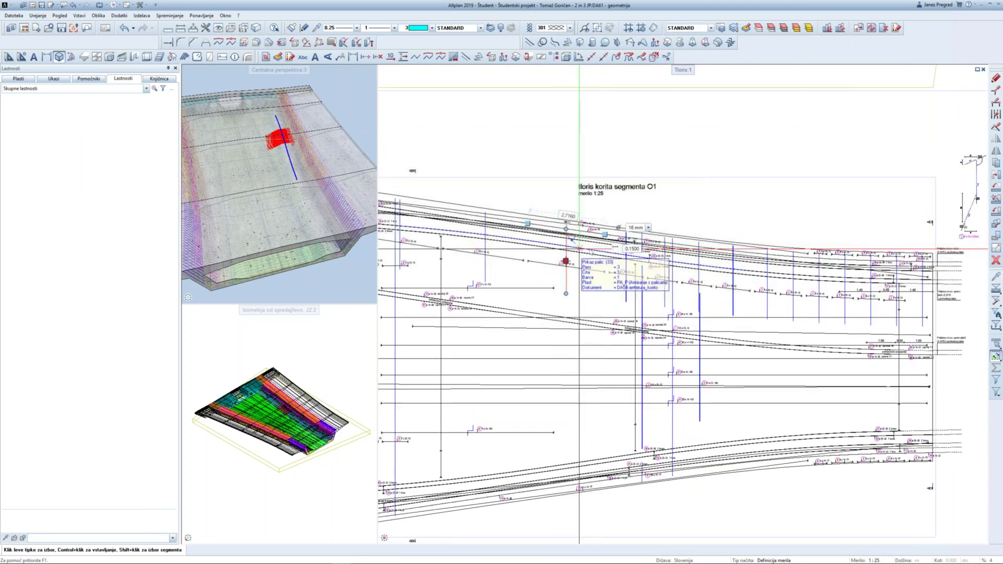
pyautogui.scroll(2, 546, 249)
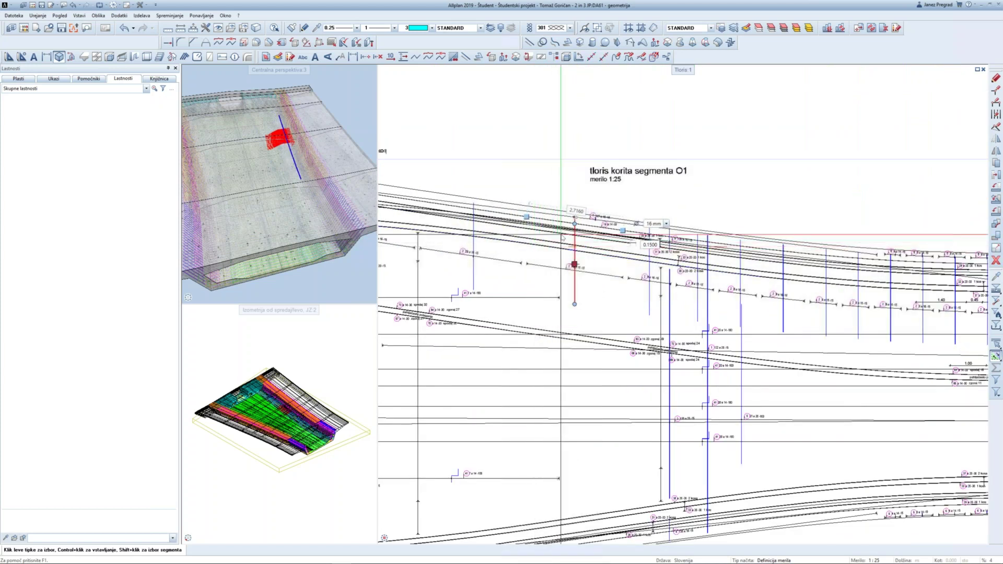
pyautogui.scroll(1, 542, 235)
pyautogui.scroll(1, 539, 223)
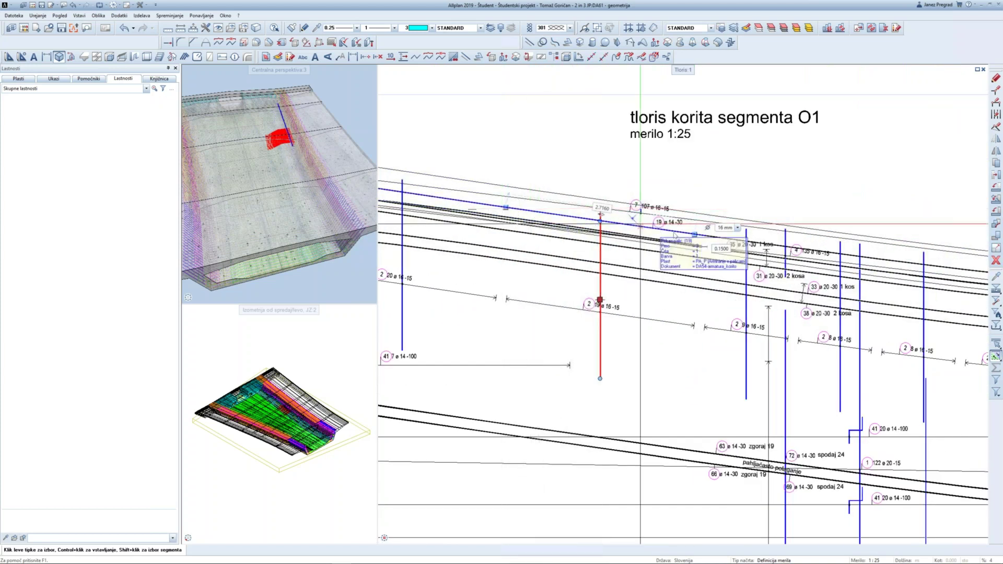
pyautogui.scroll(-1, 539, 223)
pyautogui.scroll(-1, 575, 241)
pyautogui.scroll(-1, 581, 246)
pyautogui.scroll(-1, 572, 259)
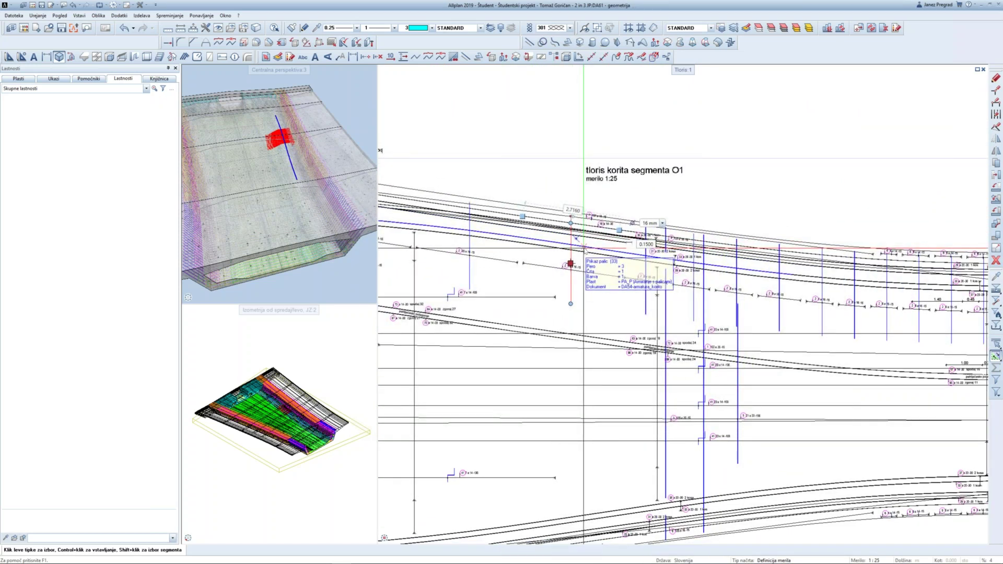
pyautogui.scroll(-1, 560, 269)
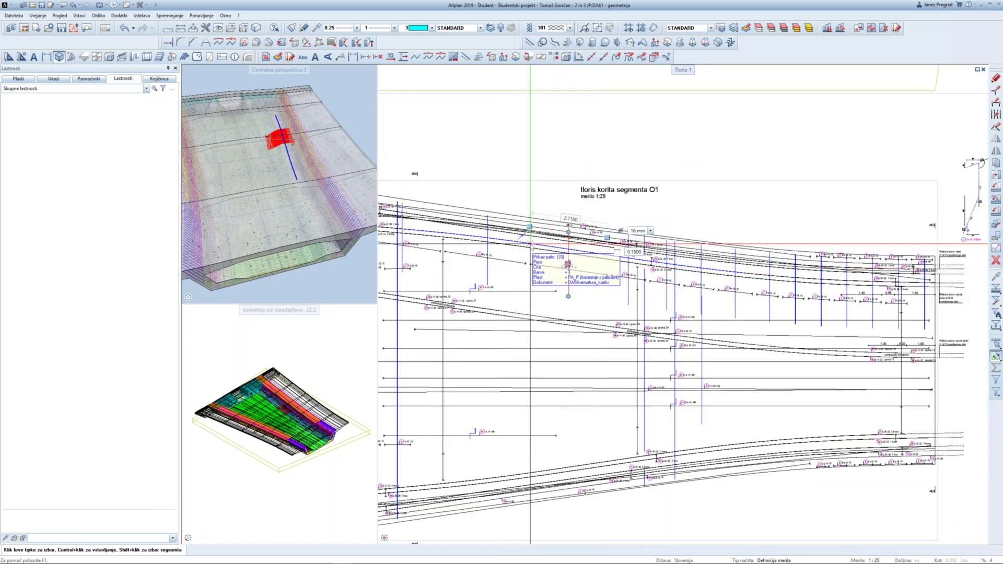
pyautogui.moveTo(327, 209)
pyautogui.keyDown('shift'); pyautogui.mouseDown(button='middle')
pyautogui.moveTo(278, 218)
pyautogui.moveTo(222, 212)
pyautogui.moveTo(491, 226)
pyautogui.mouseUp(button='middle'); pyautogui.keyUp('shift')
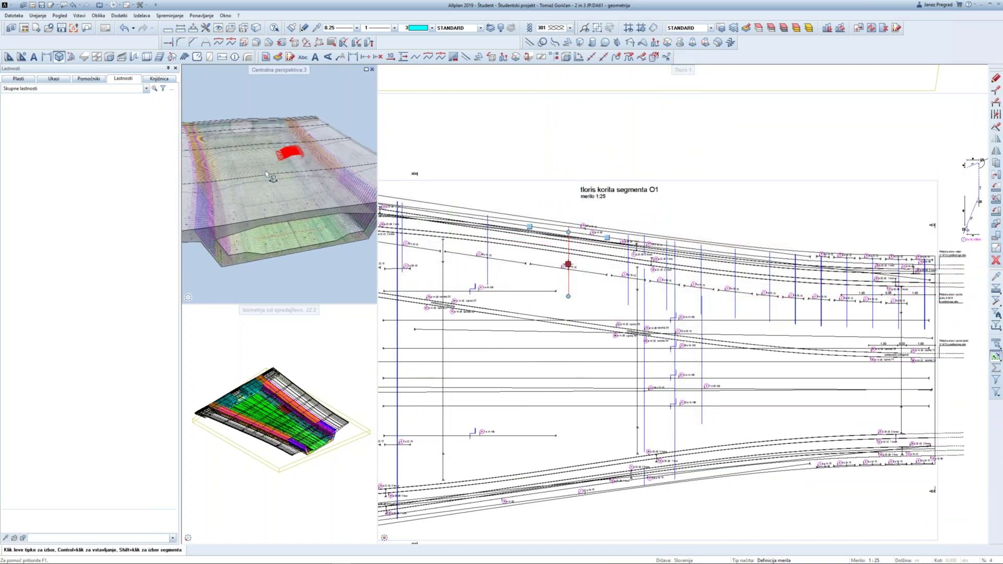
pyautogui.moveTo(282, 178)
pyautogui.keyDown('shift'); pyautogui.mouseDown(button='middle')
pyautogui.moveTo(290, 194)
pyautogui.moveTo(255, 171)
pyautogui.moveTo(222, 214)
pyautogui.moveTo(229, 193)
pyautogui.moveTo(243, 209)
pyautogui.mouseUp(button='middle'); pyautogui.keyUp('shift')
# Step: Clear the bar selection and bring up the Ukazi 3D modelling commands in the left palette
pyautogui.keyDown('shift'); pyautogui.moveTo(303, 180); pyautogui.dragTo(295, 163, button='middle'); pyautogui.keyUp('shift')
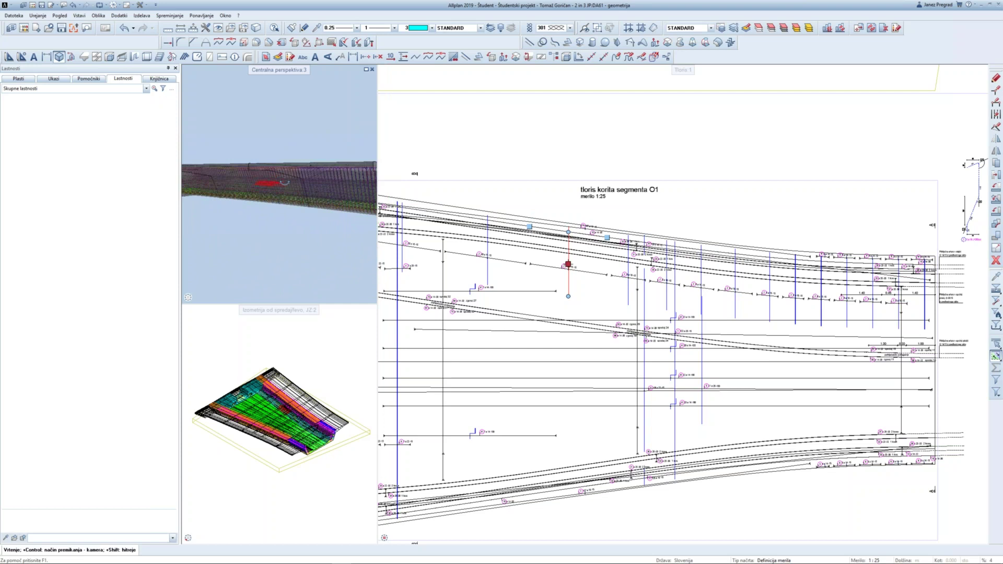
pyautogui.press('Escape')
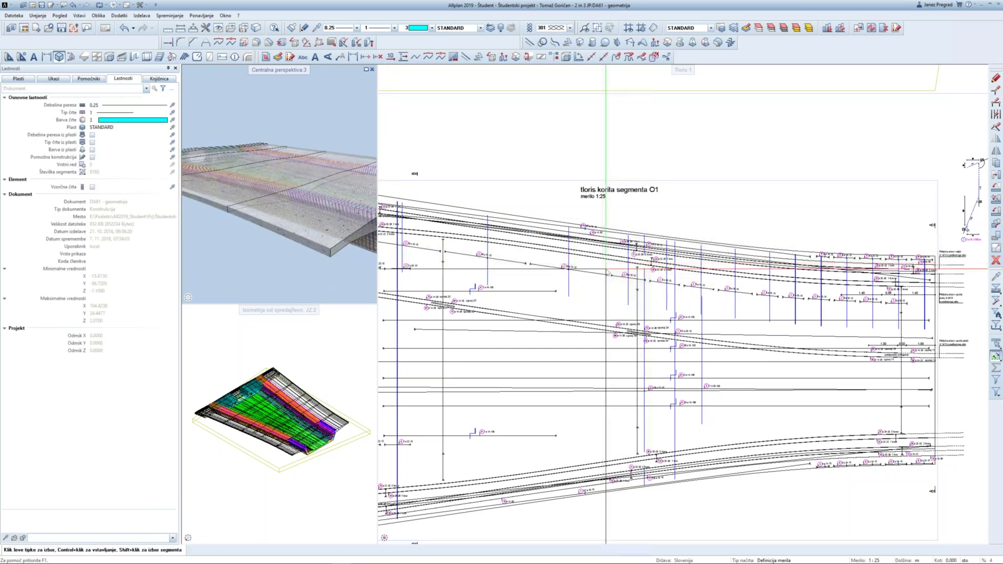
pyautogui.scroll(-3, 610, 271)
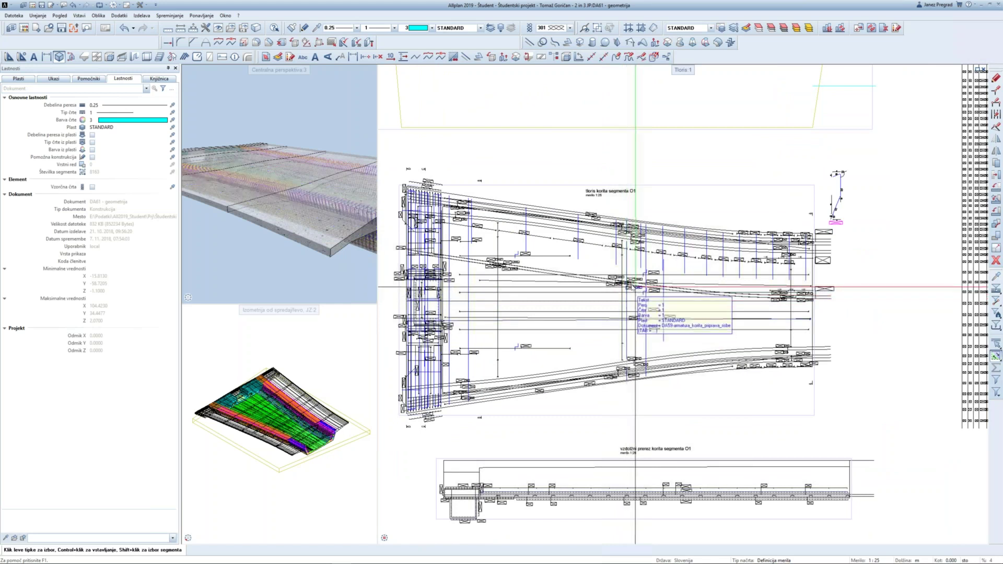
pyautogui.scroll(1, 619, 273)
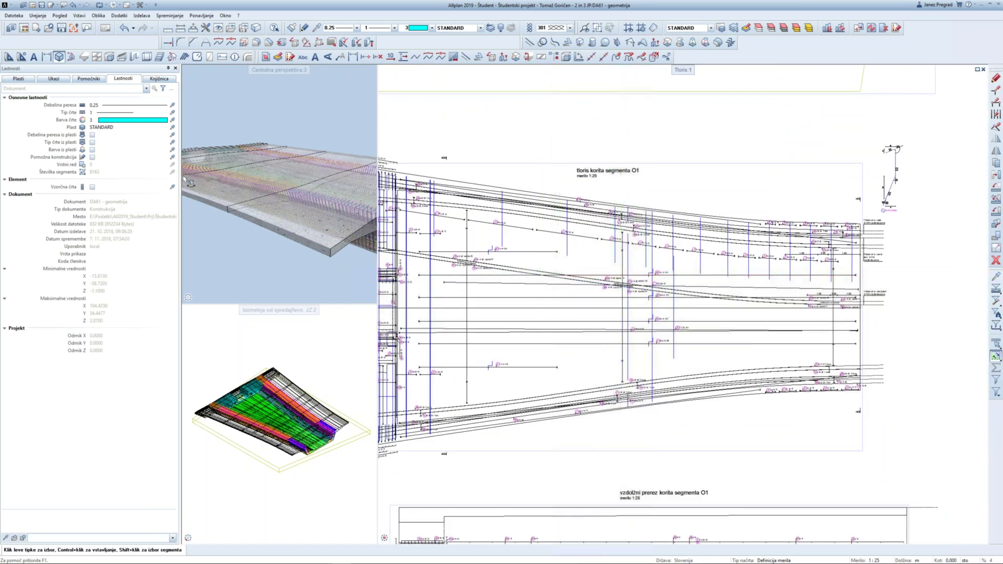
pyautogui.click(54, 79)
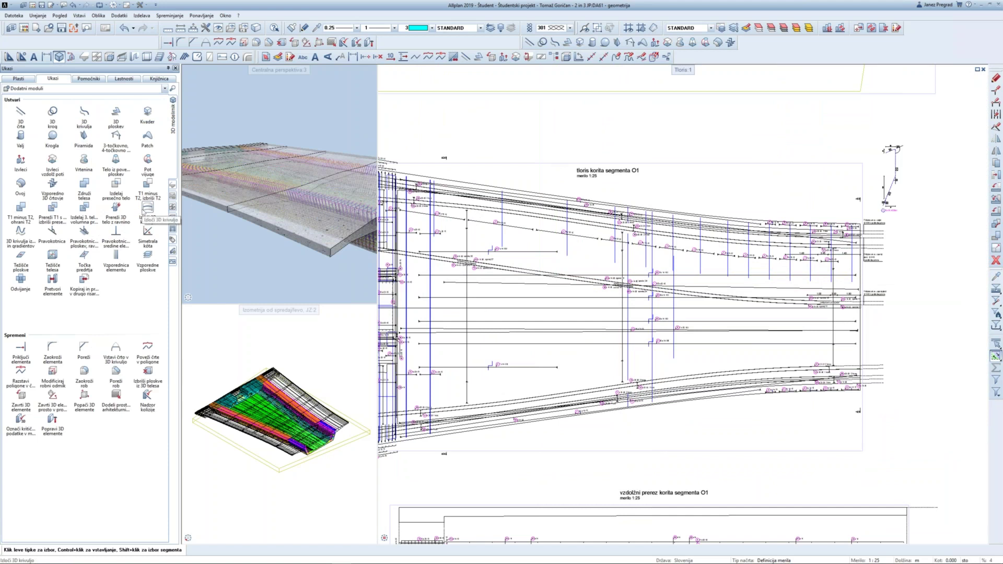
# Step: Start Izloči 3D krivuljo, then undo an accidental pick of the girder body
pyautogui.click(145, 208)
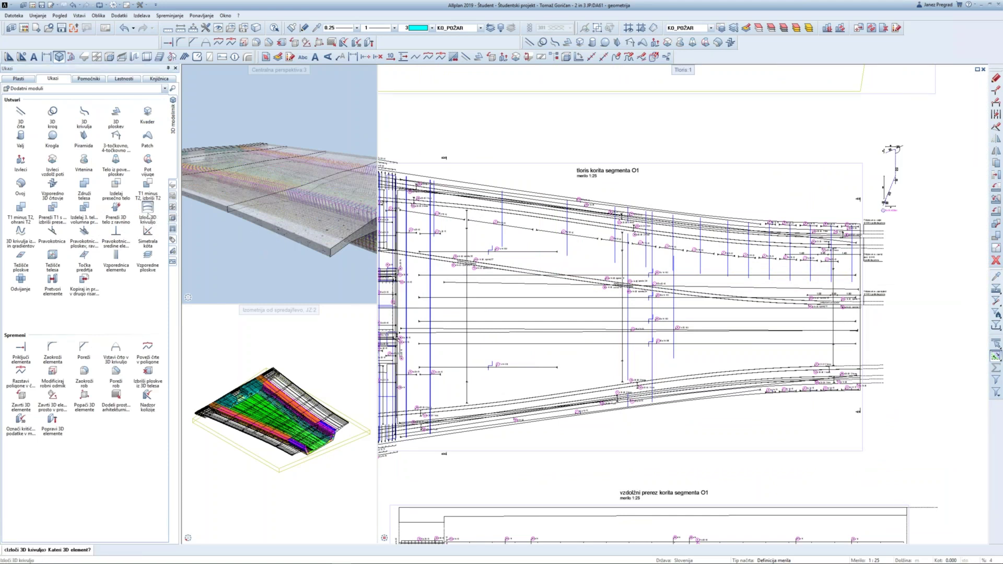
pyautogui.keyDown('shift'); pyautogui.moveTo(310, 240); pyautogui.dragTo(303, 251, button='middle'); pyautogui.keyUp('shift')
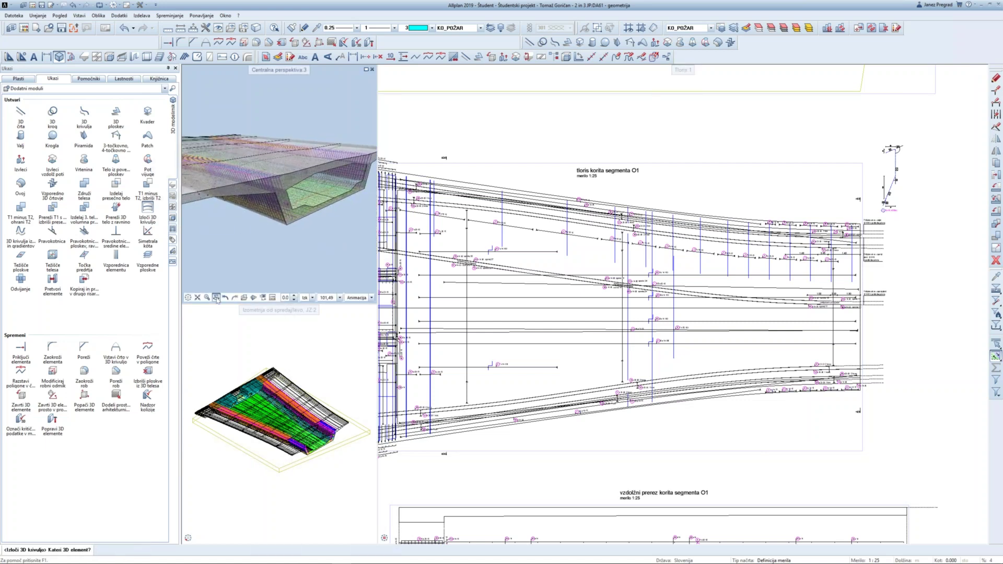
pyautogui.keyDown('shift'); pyautogui.moveTo(217, 300); pyautogui.dragTo(257, 255, button='middle'); pyautogui.keyUp('shift')
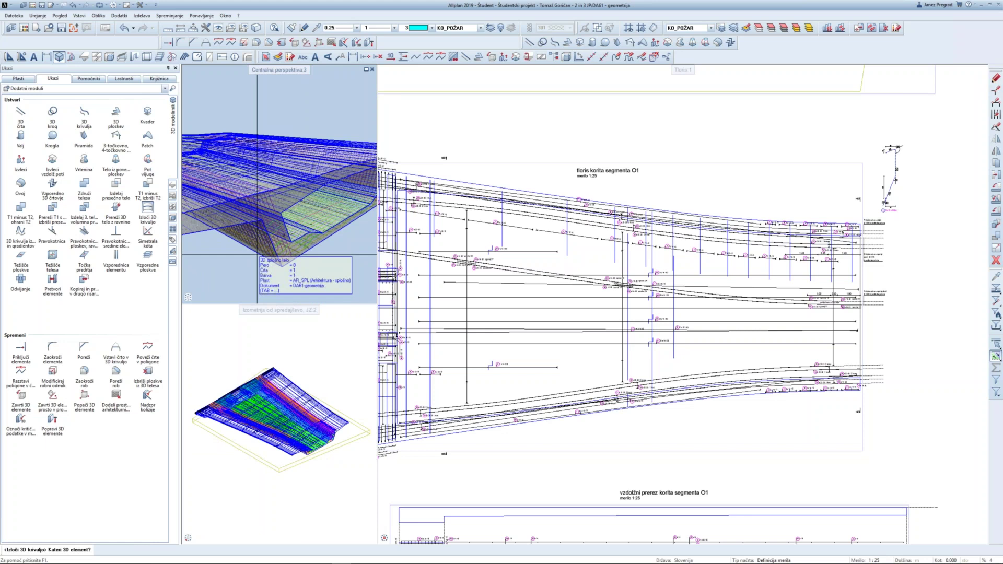
pyautogui.click(257, 254)
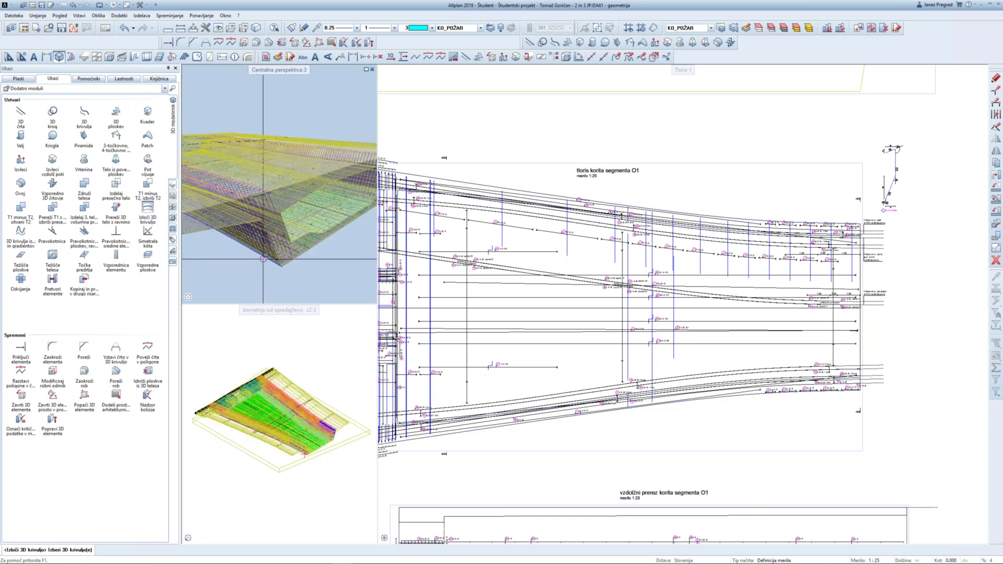
pyautogui.scroll(3, 268, 261)
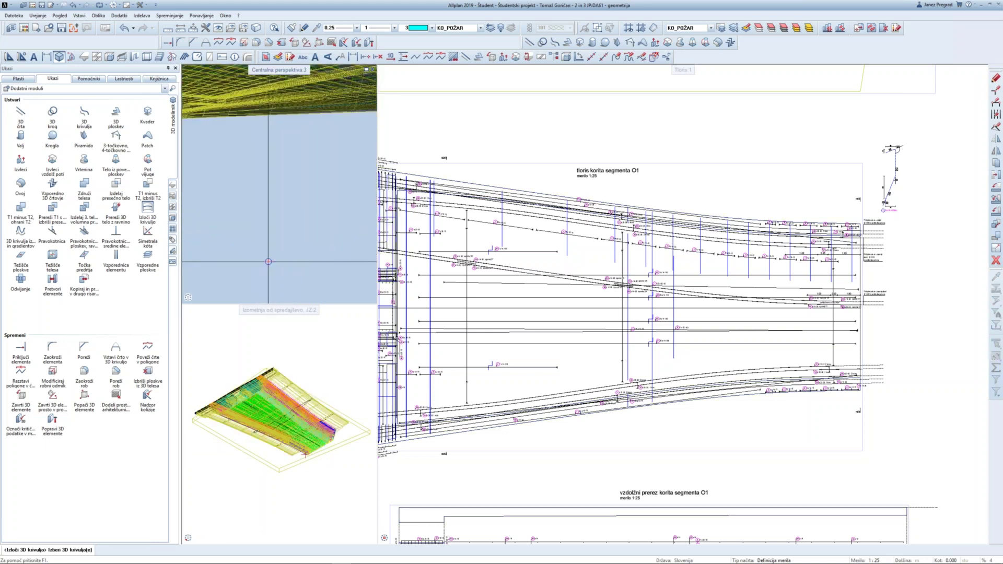
pyautogui.scroll(2, 271, 256)
pyautogui.click(272, 247)
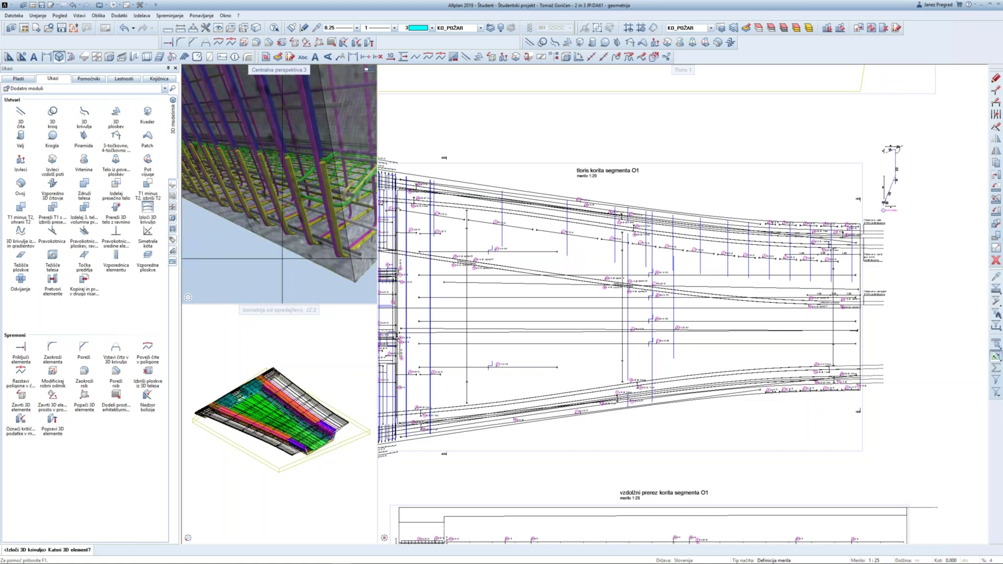
# Step: Orbit to a wider angle and pick the rebar body as the curve source
pyautogui.keyDown('shift'); pyautogui.moveTo(292, 255); pyautogui.dragTo(325, 265, button='middle'); pyautogui.keyUp('shift')
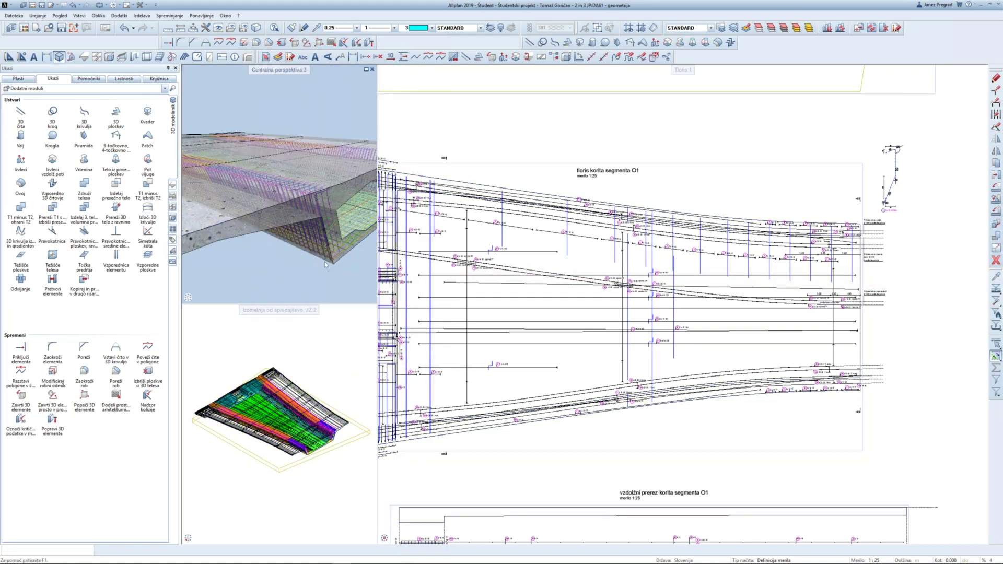
pyautogui.scroll(3, 325, 261)
pyautogui.scroll(2, 326, 260)
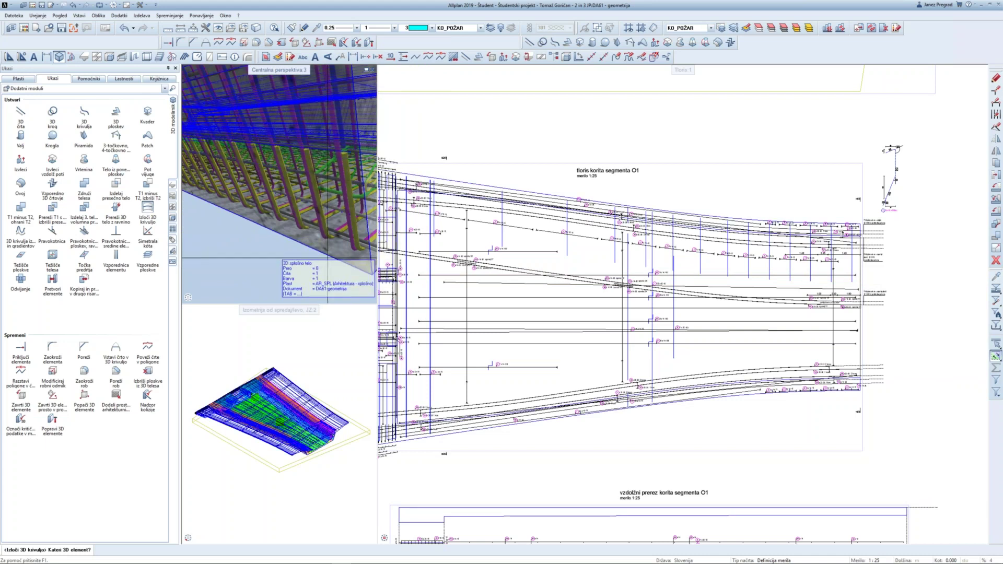
pyautogui.click(329, 256)
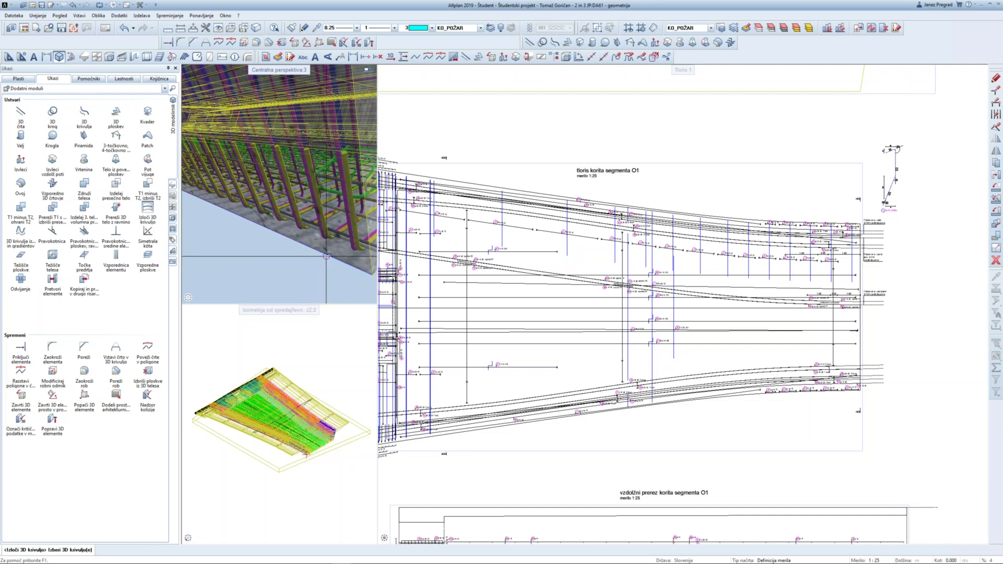
# Step: Cancel the body pick and zoom in on the rebar body in the isometric view
pyautogui.rightClick(326, 256)
pyautogui.scroll(2, 469, 264)
pyautogui.scroll(-2, 469, 264)
pyautogui.scroll(-3, 469, 263)
pyautogui.scroll(1, 469, 264)
pyautogui.scroll(2, 491, 340)
pyautogui.scroll(1, 516, 433)
pyautogui.scroll(1, 516, 435)
pyautogui.scroll(1, 516, 435)
pyautogui.scroll(1, 522, 438)
pyautogui.scroll(2, 531, 440)
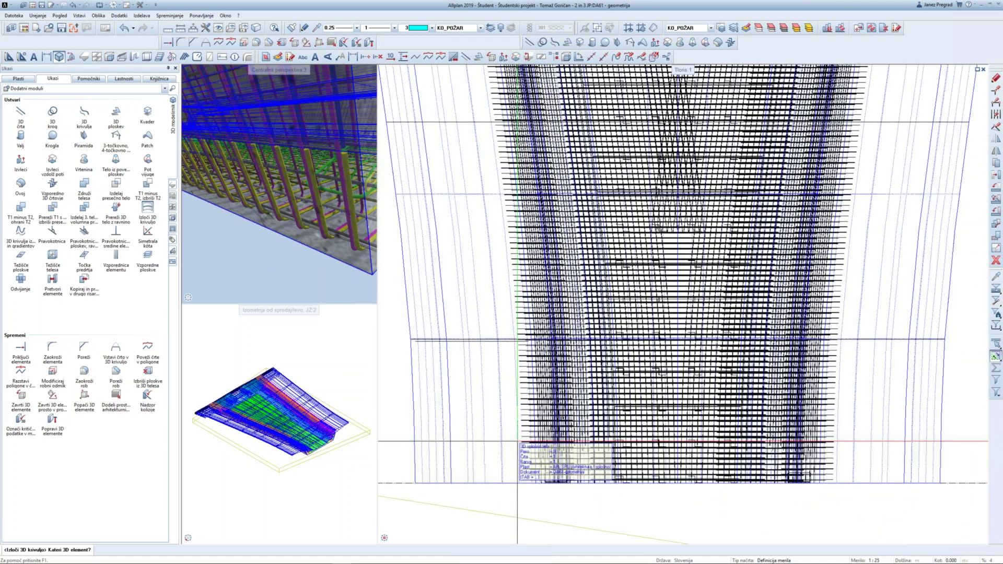
pyautogui.scroll(-1, 287, 208)
pyautogui.scroll(-2, 287, 209)
pyautogui.scroll(-1, 287, 209)
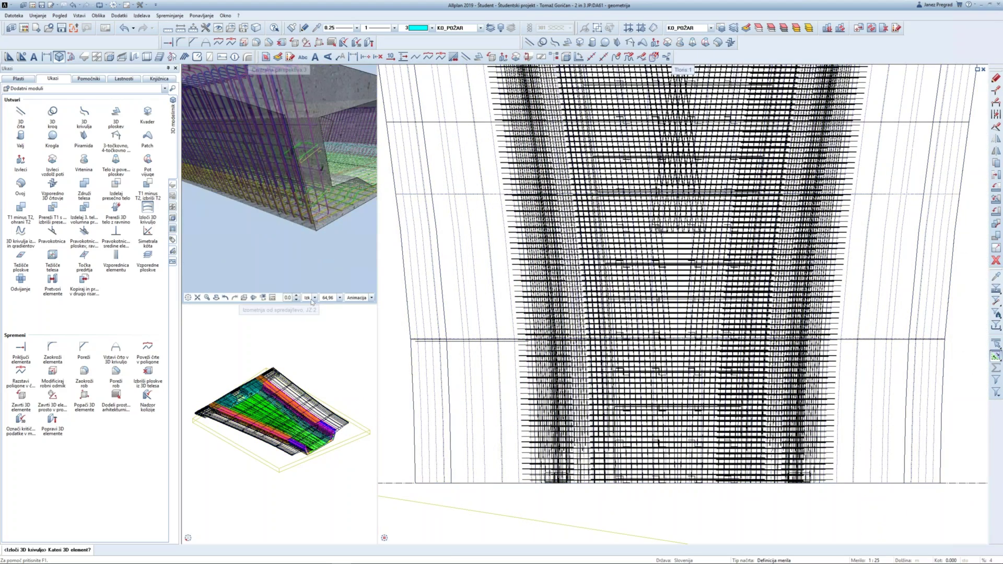
pyautogui.scroll(1, 291, 455)
pyautogui.scroll(2, 297, 457)
pyautogui.scroll(2, 305, 461)
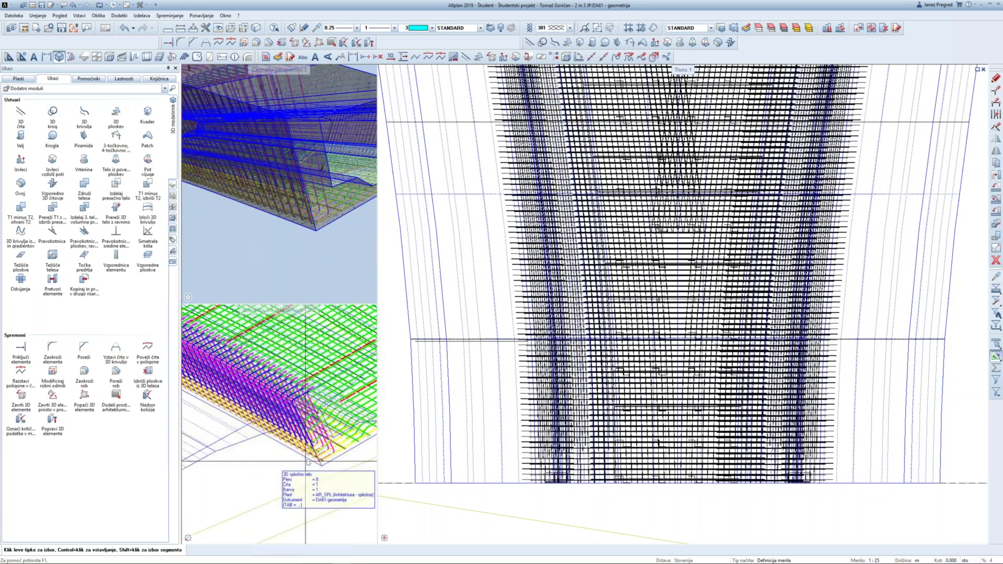
pyautogui.click(307, 460)
pyautogui.press('Escape')
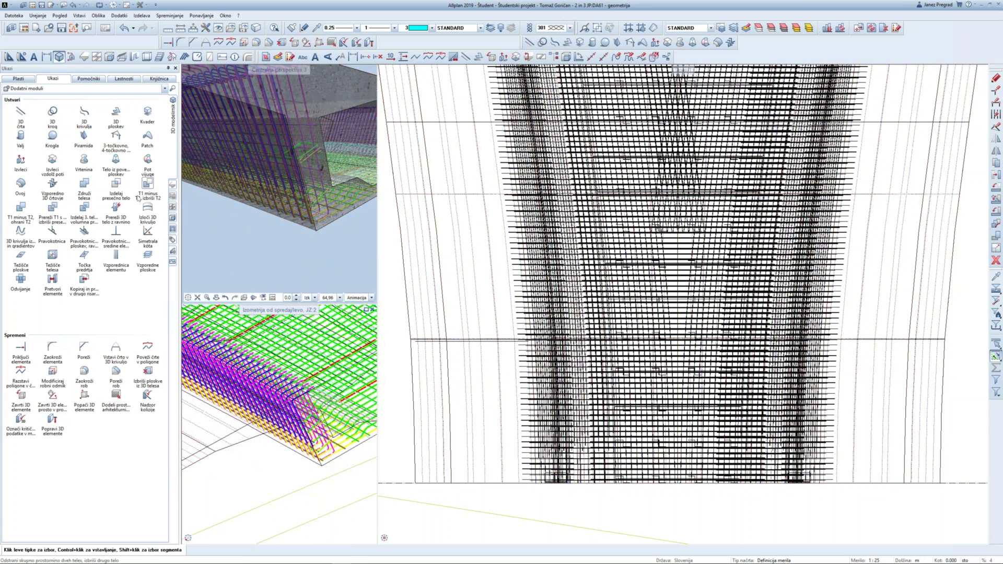
# Step: Extract the rebar body's edge curves and set the base point for moving them
pyautogui.click(311, 462)
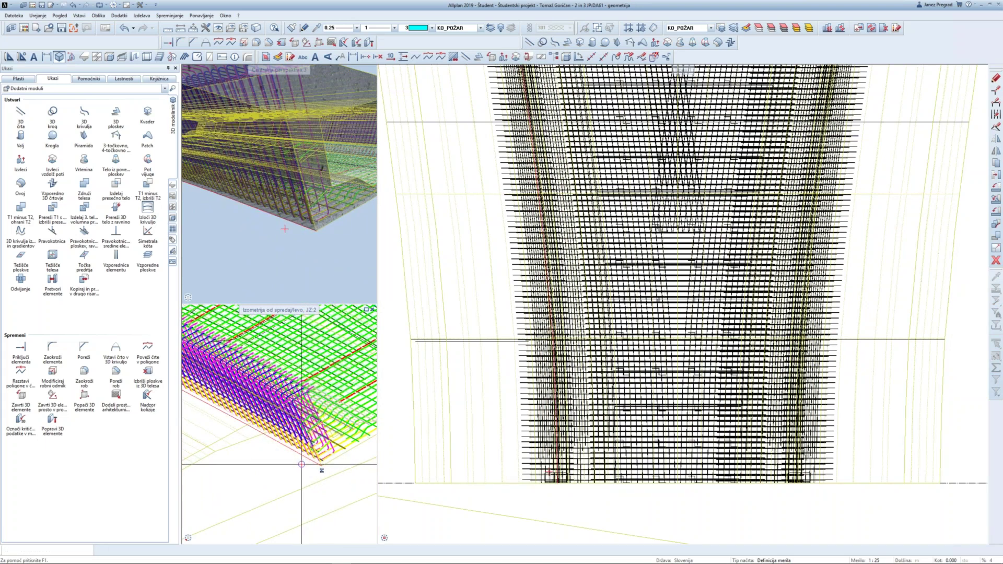
pyautogui.press('Escape')
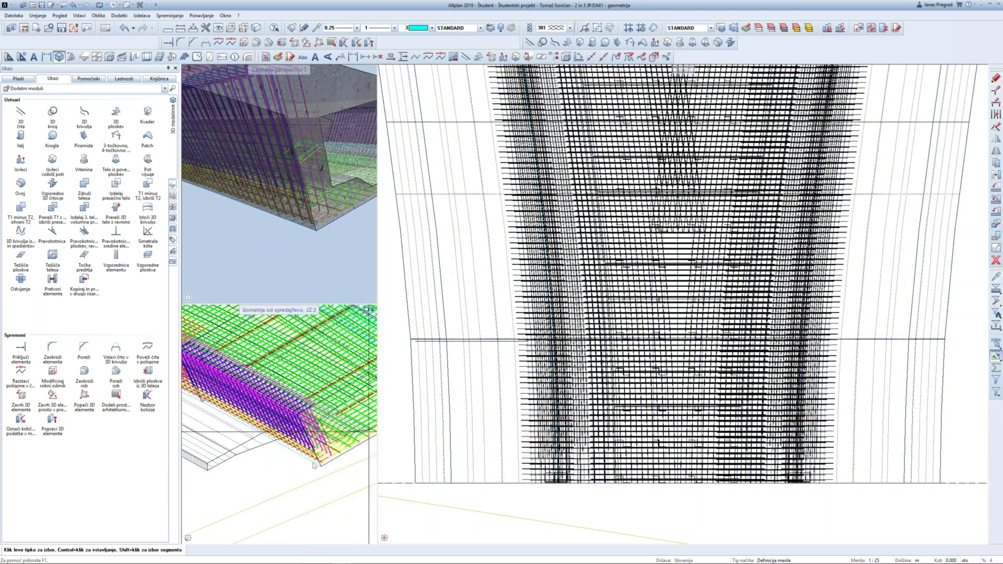
pyautogui.scroll(-2, 923, 468)
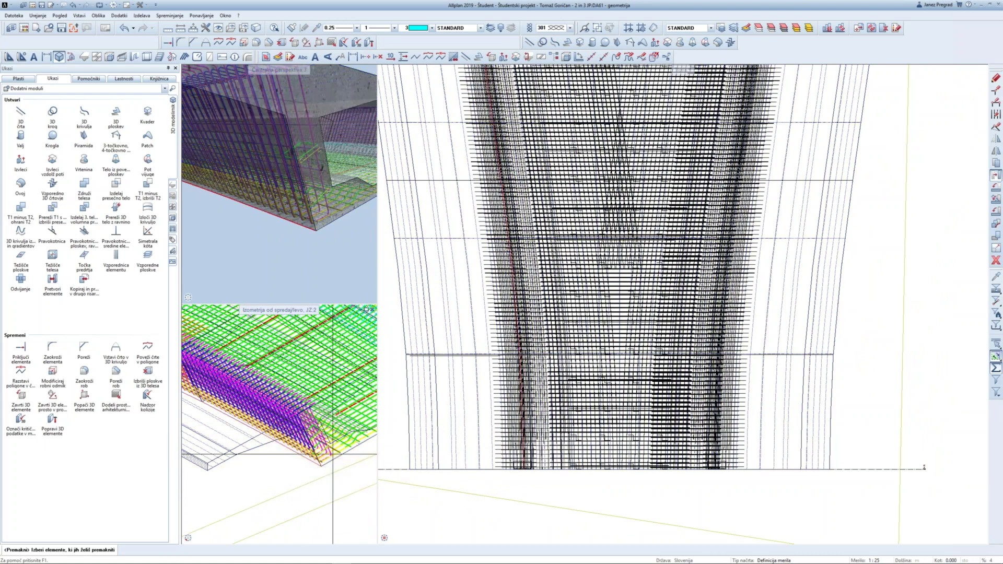
pyautogui.scroll(-5, 593, 331)
pyautogui.click(577, 408)
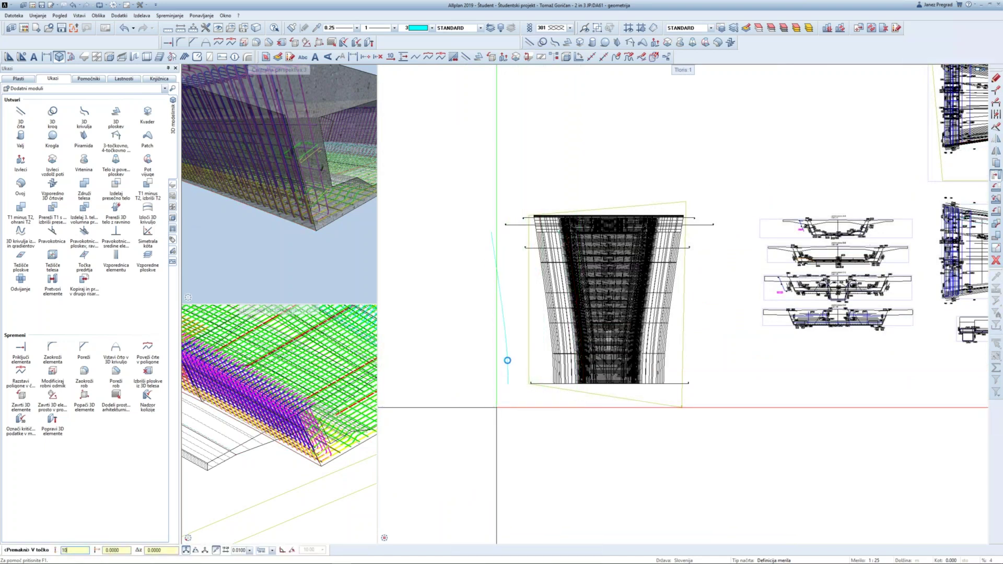
# Step: Make the extracted 3D curve a smooth cubic curve in its properties
pyautogui.scroll(2, 496, 366)
pyautogui.click(495, 292)
pyautogui.scroll(1, 517, 310)
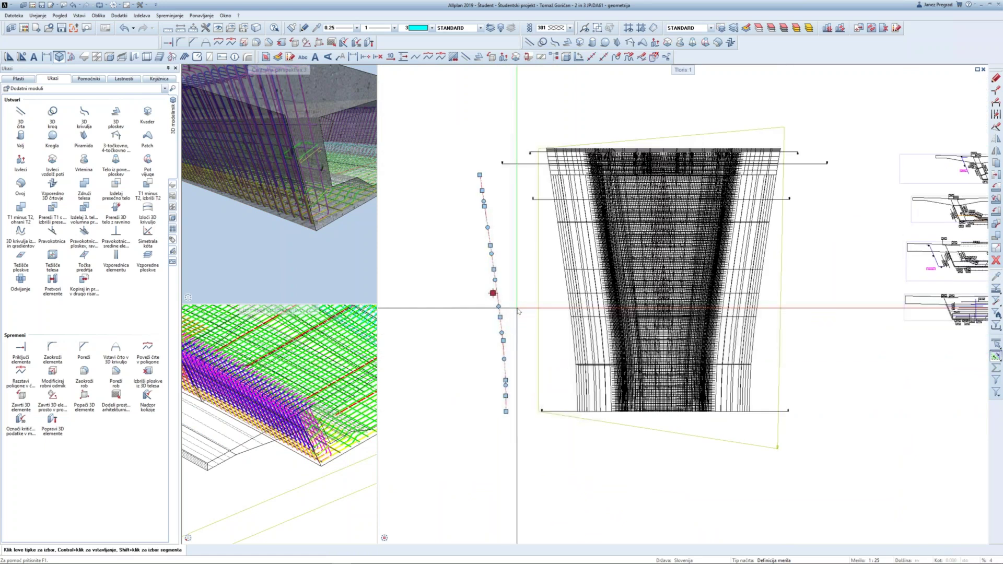
pyautogui.click(123, 78)
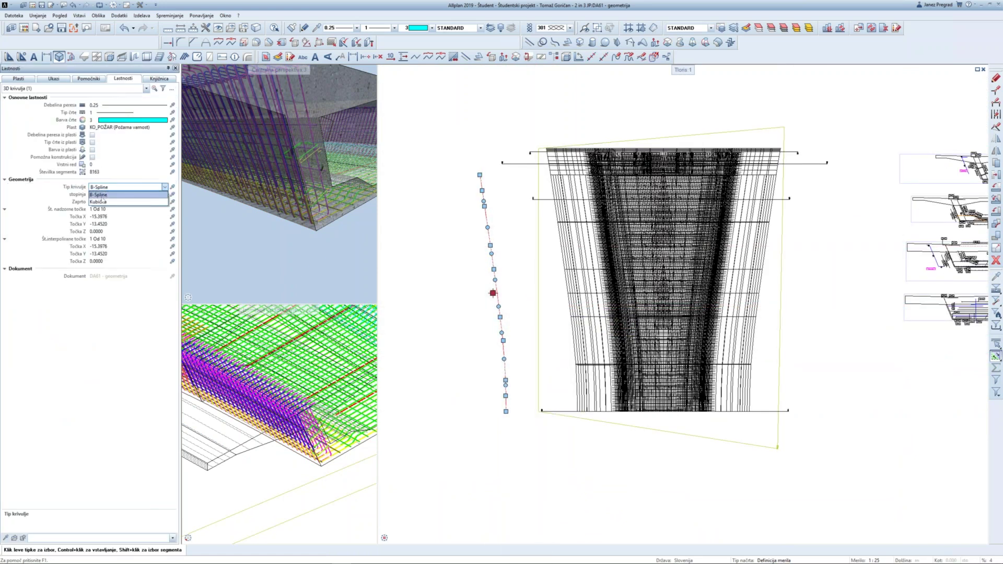
pyautogui.click(109, 203)
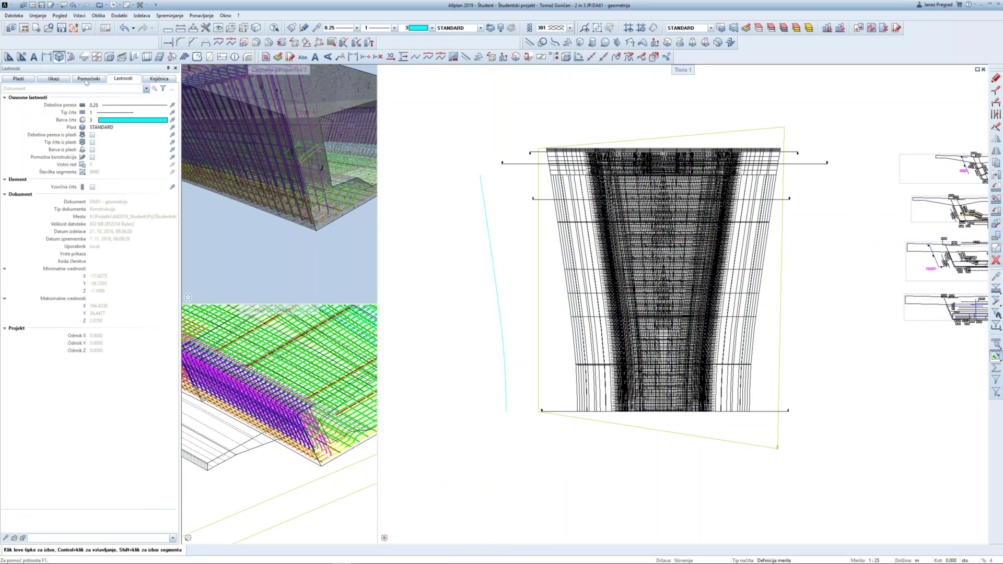
# Step: Set up Pretvori elemente for '3D krivulja v 3D poligon' and answer the combine prompt
pyautogui.click(53, 78)
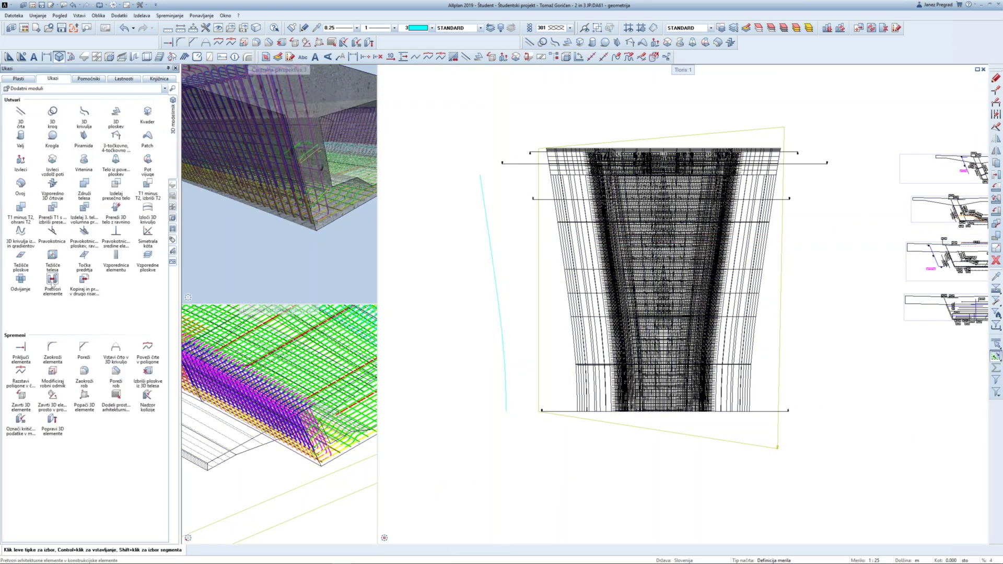
pyautogui.click(51, 282)
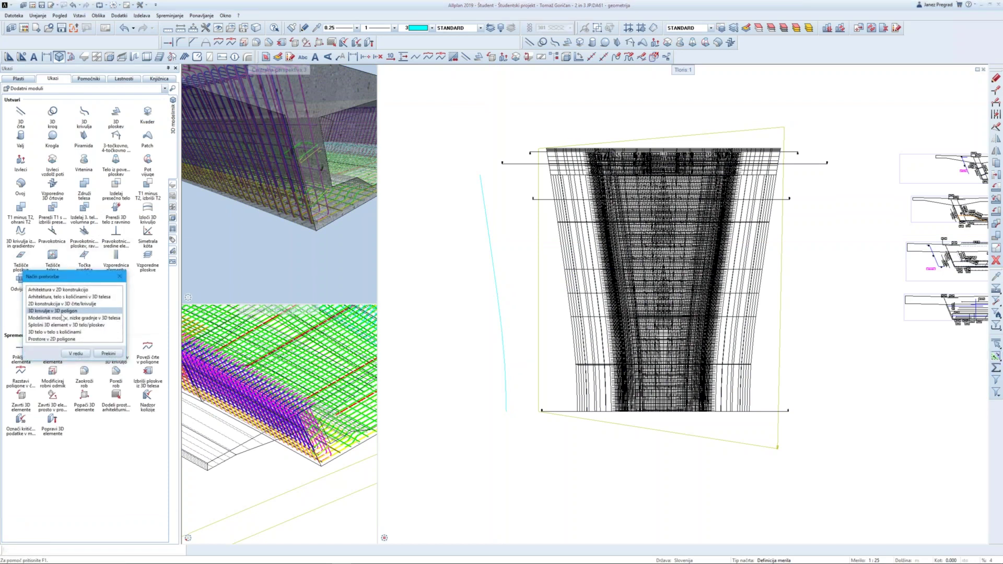
pyautogui.moveTo(70, 281); pyautogui.dragTo(132, 329)
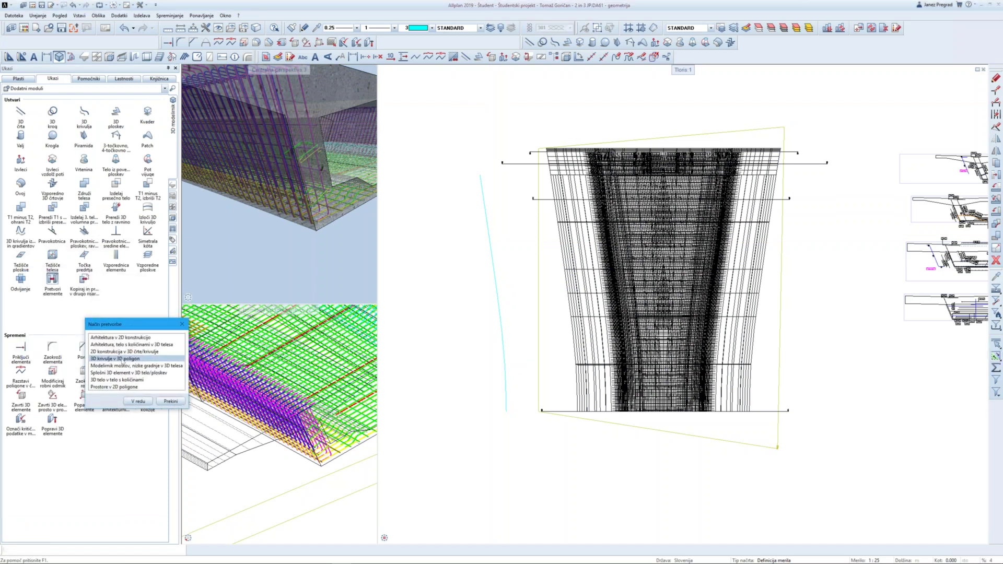
pyautogui.click(135, 400)
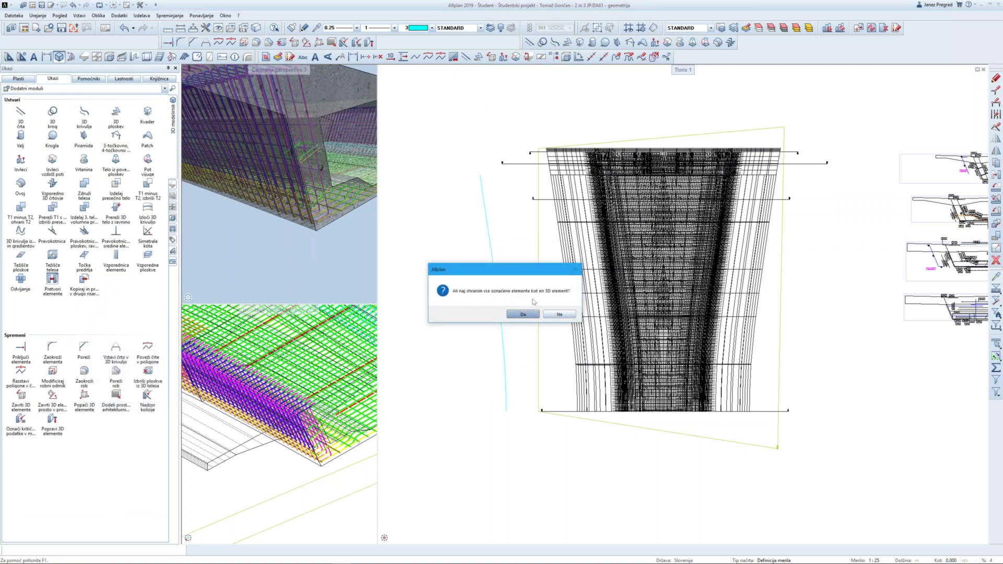
pyautogui.click(533, 315)
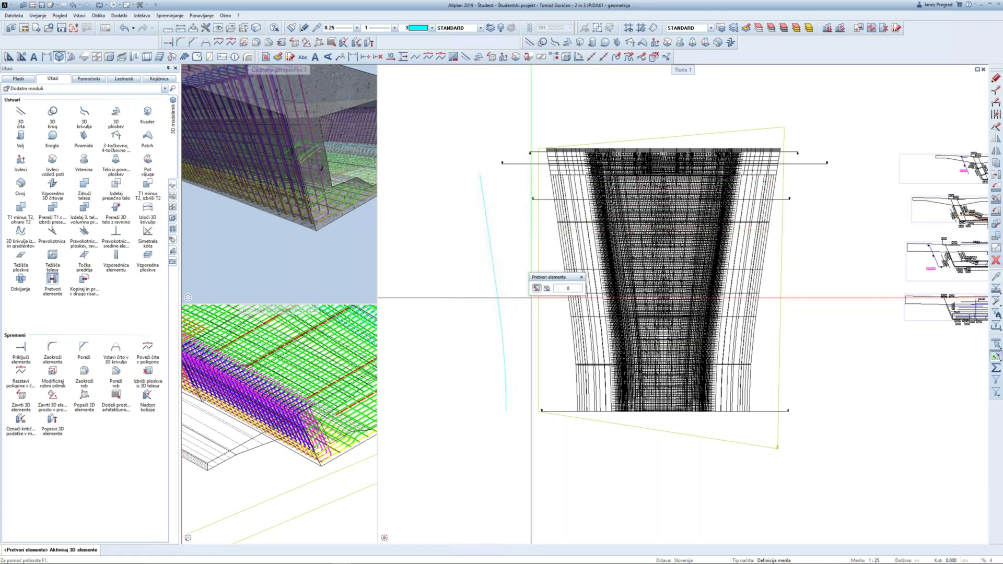
# Step: Convert the cyan curve beside the trough into a 3D polygon
pyautogui.scroll(2, 509, 306)
pyautogui.scroll(-1, 501, 313)
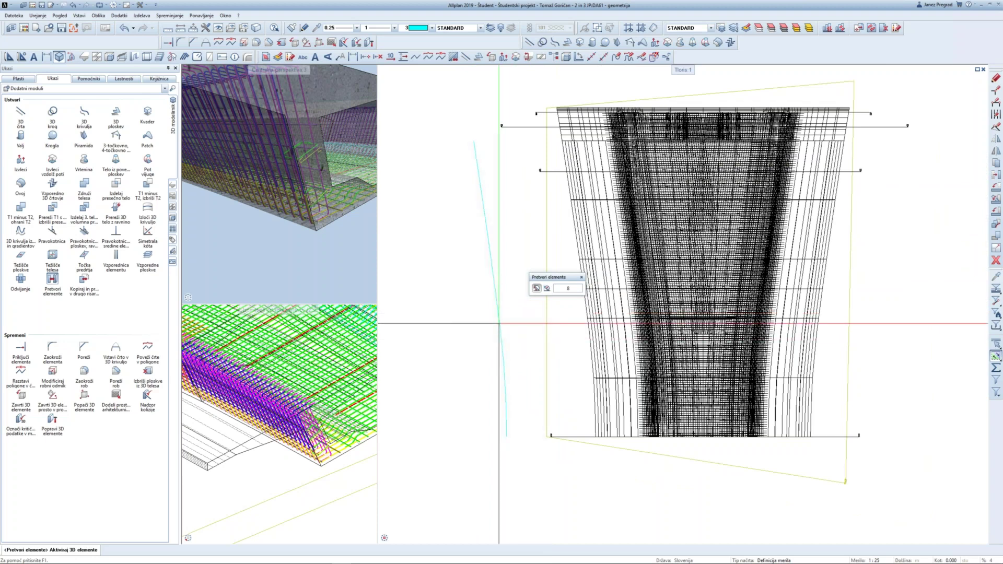
pyautogui.click(500, 323)
pyautogui.click(500, 321)
pyautogui.scroll(1, 493, 275)
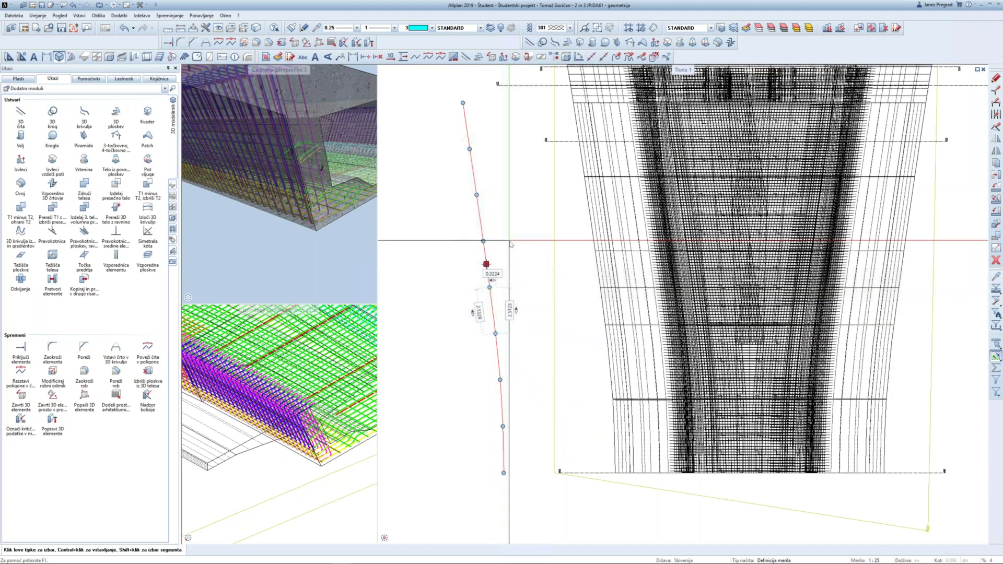
pyautogui.scroll(-1, 493, 269)
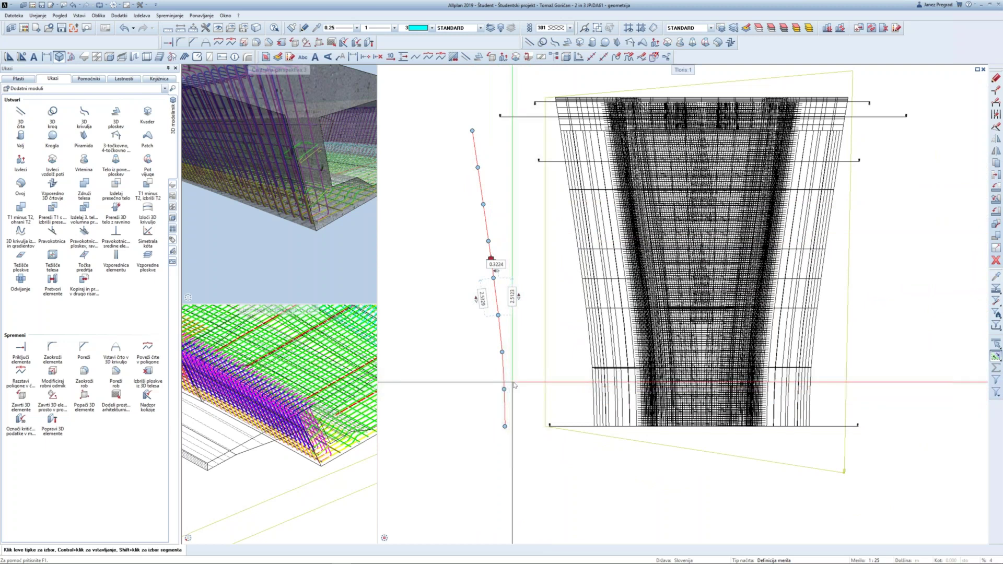
pyautogui.press('Escape')
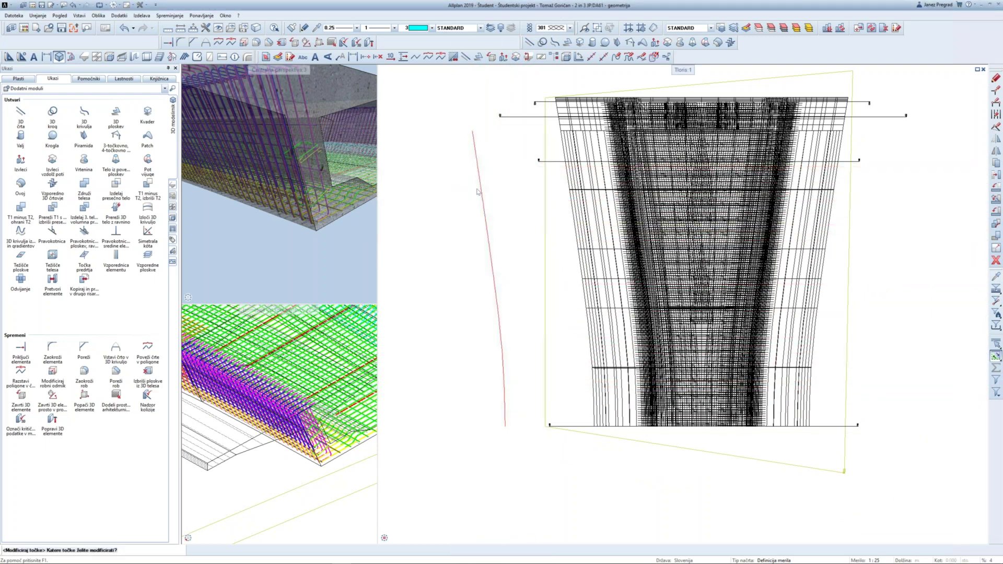
# Step: Shift the polygon points with Modificiraj točke, moving the top end by -2.27
pyautogui.click(477, 192)
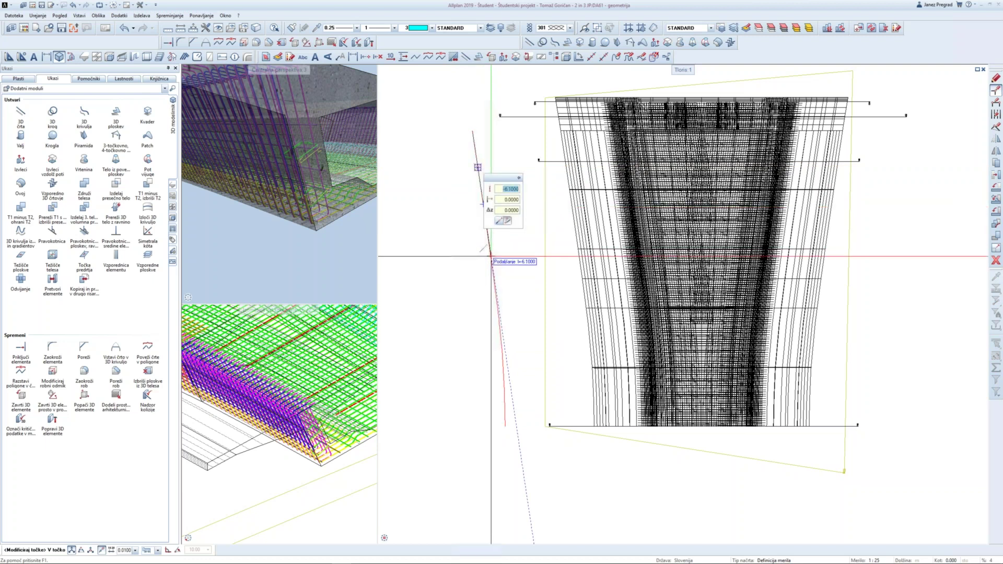
pyautogui.press('Escape')
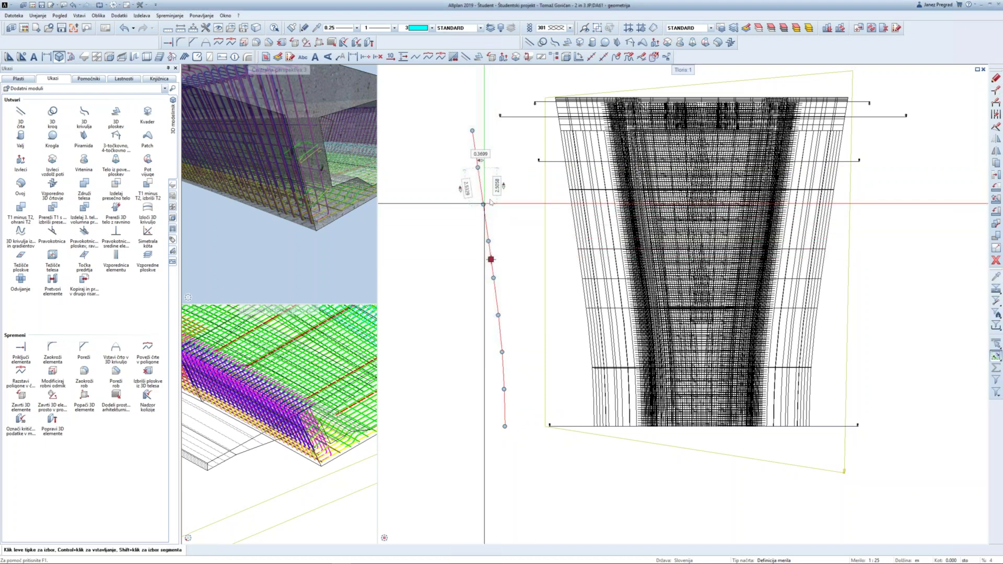
pyautogui.click(477, 168)
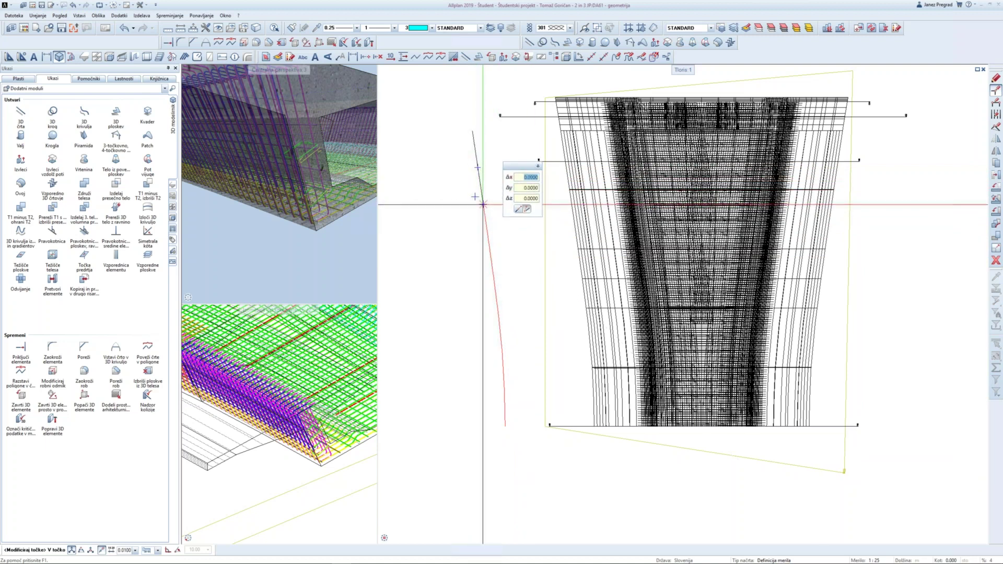
pyautogui.press('Escape')
pyautogui.click(490, 259)
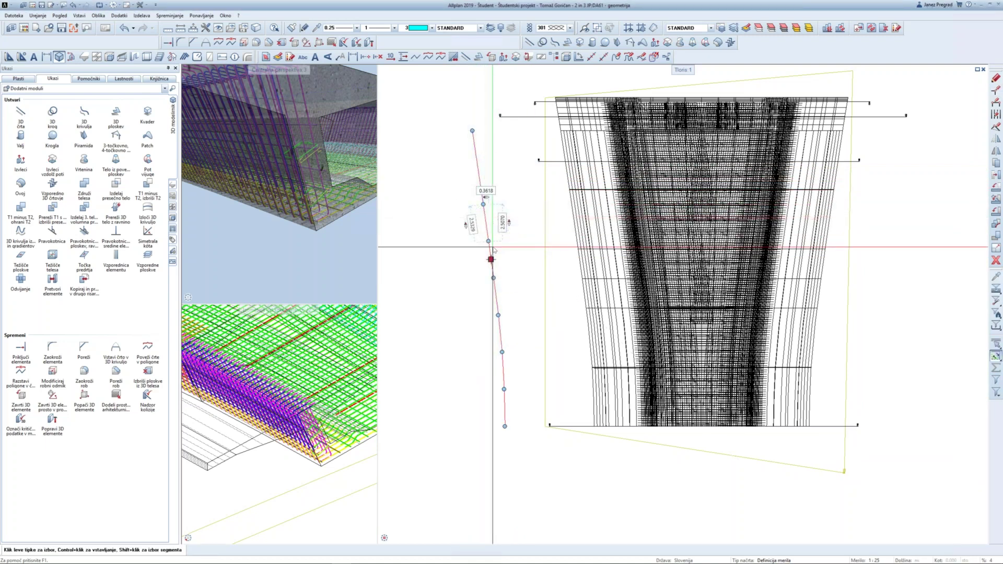
pyautogui.click(490, 242)
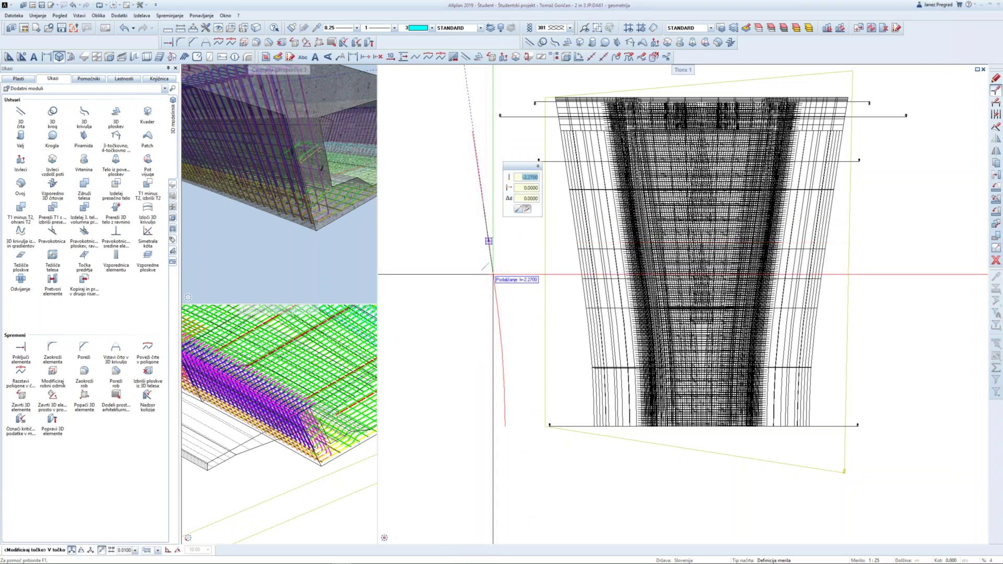
pyautogui.press('Return')
# Step: Reselect the polygon to check its vertices, then end the point editing
pyautogui.click(501, 286)
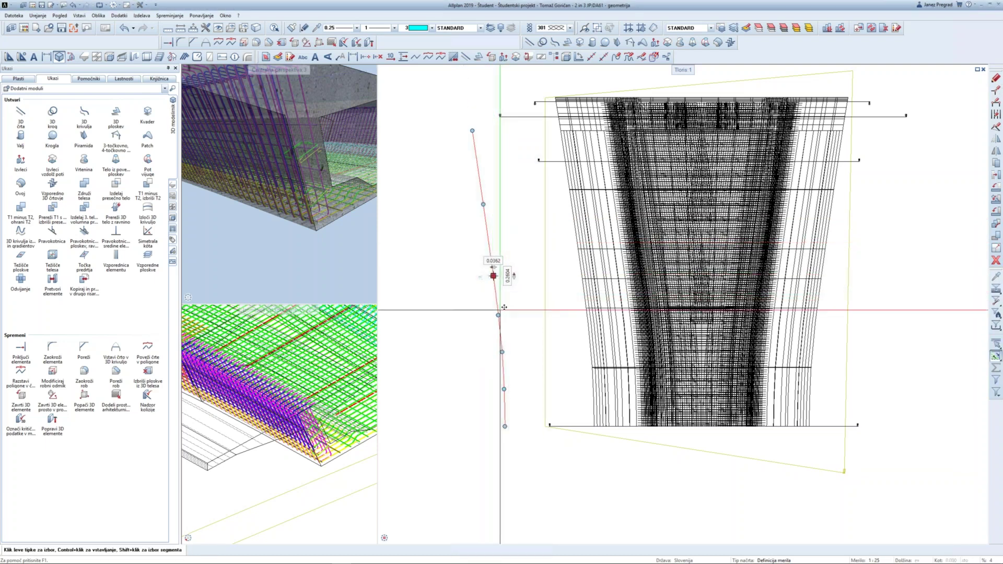
pyautogui.click(506, 348)
pyautogui.press('Escape')
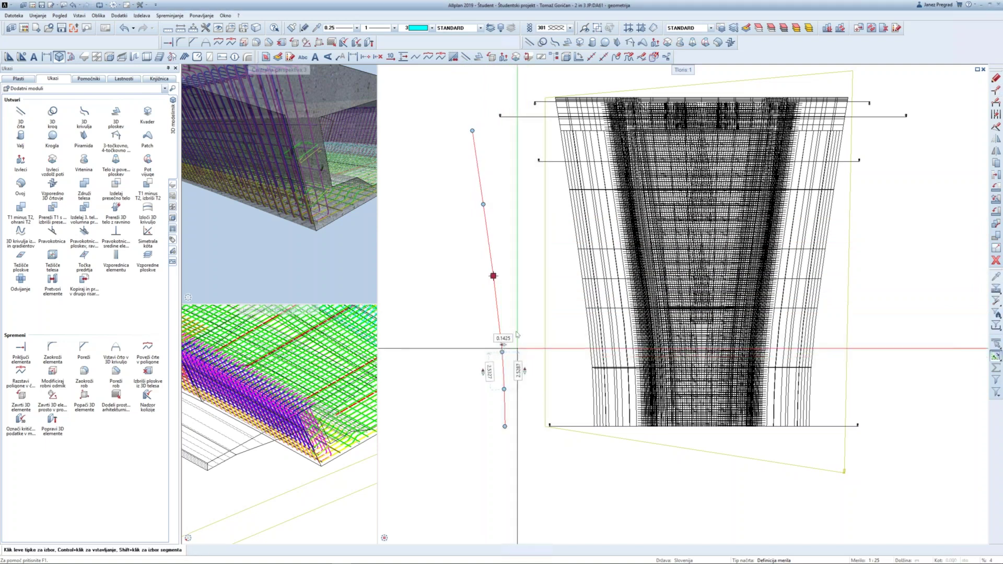
pyautogui.press('Escape')
pyautogui.scroll(-1, 505, 287)
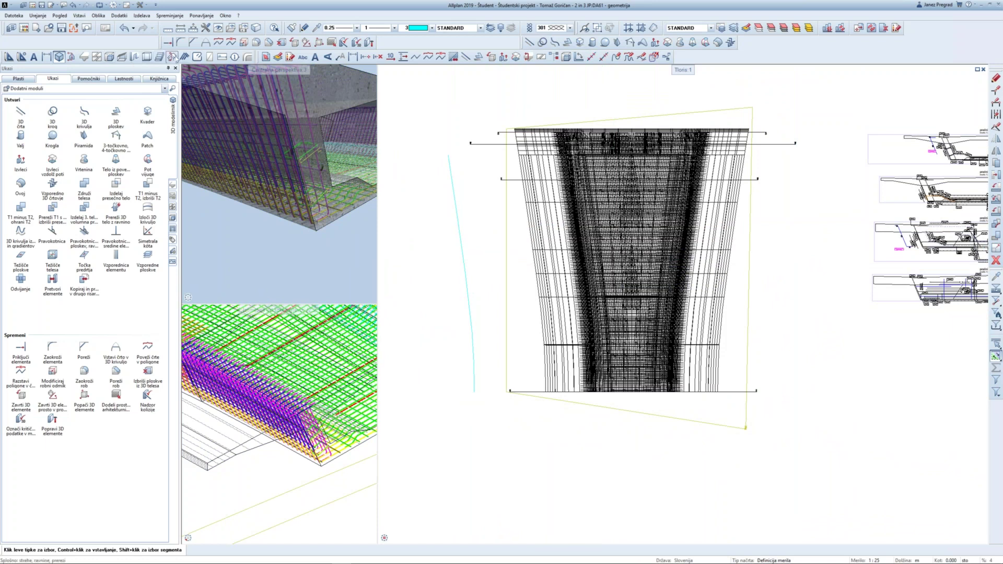
# Step: Switch to the Inženirstvo reinforcement module and cancel the Extract bars along path command
pyautogui.click(81, 90)
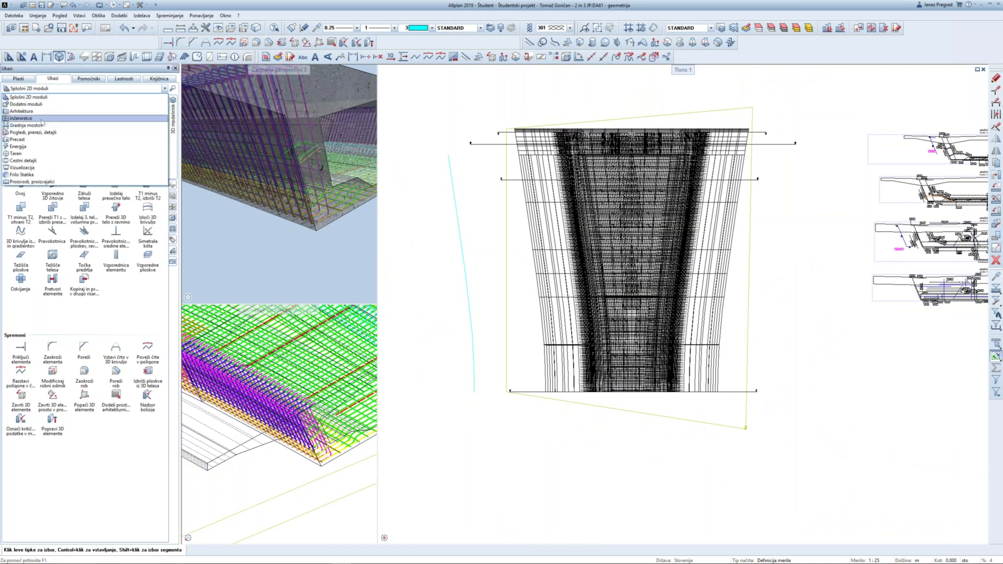
pyautogui.click(42, 120)
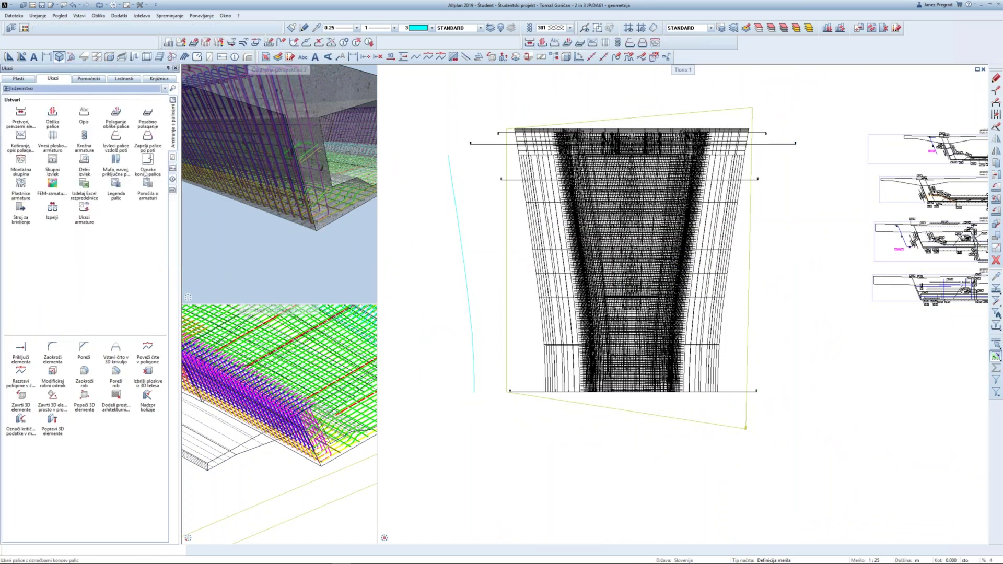
pyautogui.click(114, 145)
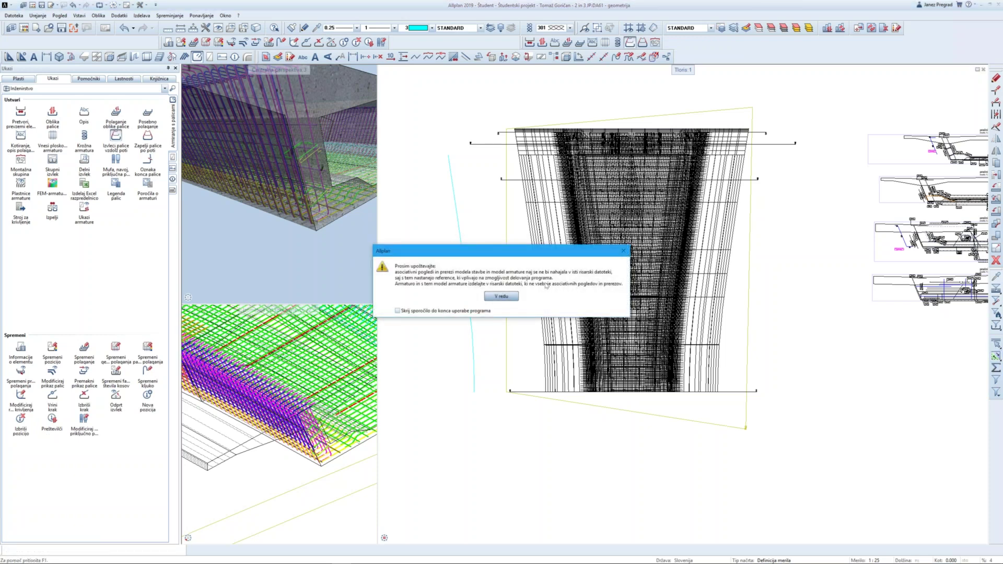
pyautogui.press('Return')
pyautogui.moveTo(644, 206); pyautogui.dragTo(600, 237, button='middle')
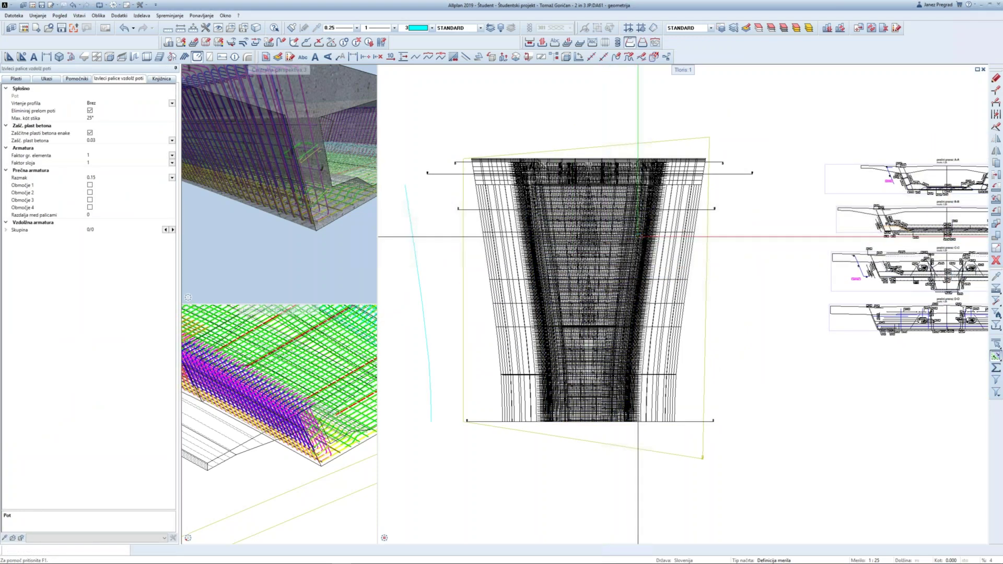
pyautogui.press('Escape')
pyautogui.scroll(2, 679, 235)
pyautogui.scroll(3, 768, 220)
pyautogui.scroll(3, 739, 209)
pyautogui.scroll(3, 664, 177)
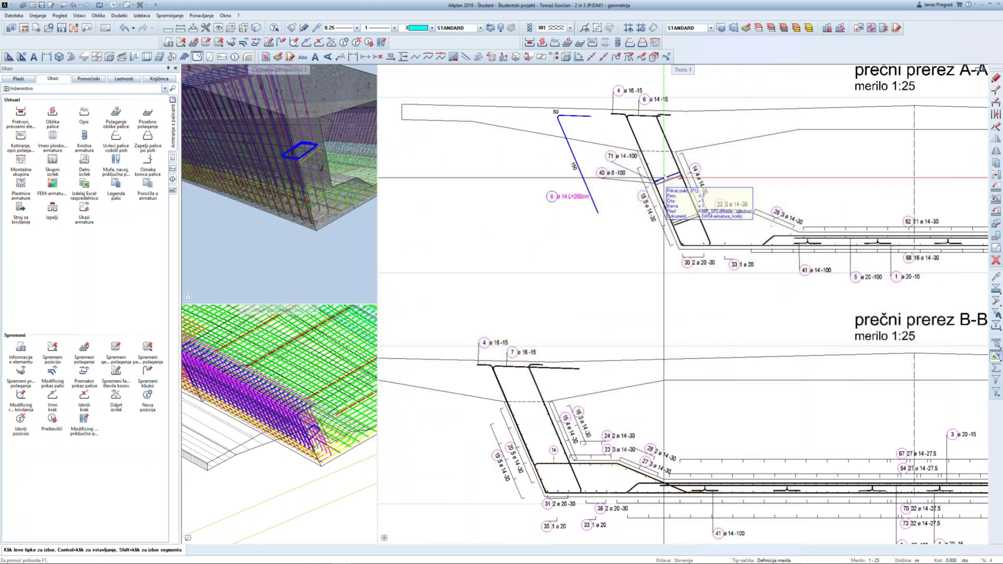
# Step: Make the drawing file holding bar 71 active, bringing up the cross-section bars
pyautogui.rightClick(666, 137)
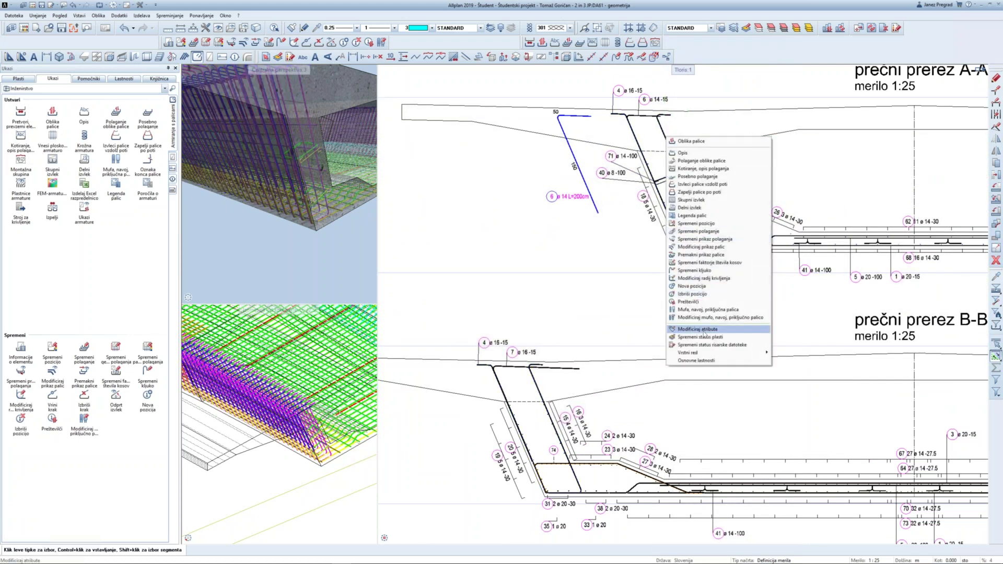
pyautogui.click(703, 348)
pyautogui.click(445, 246)
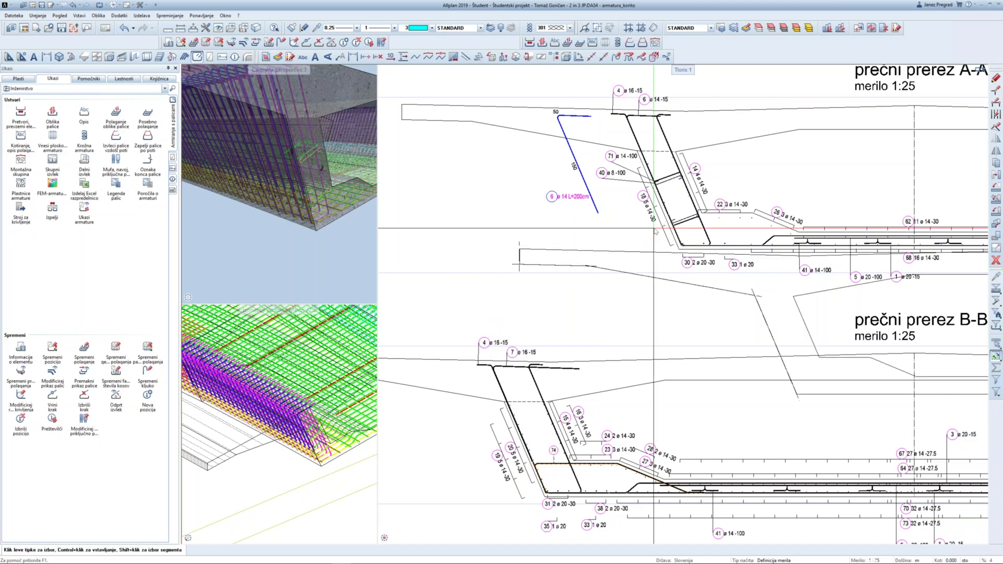
pyautogui.scroll(-1, 654, 230)
pyautogui.scroll(-1, 653, 209)
pyautogui.scroll(-1, 692, 208)
pyautogui.scroll(-1, 692, 208)
pyautogui.scroll(-1, 732, 199)
pyautogui.moveTo(678, 208); pyautogui.dragTo(719, 238, button='middle')
pyautogui.scroll(1, 720, 238)
pyautogui.scroll(1, 719, 238)
pyautogui.scroll(1, 720, 237)
pyautogui.scroll(1, 719, 237)
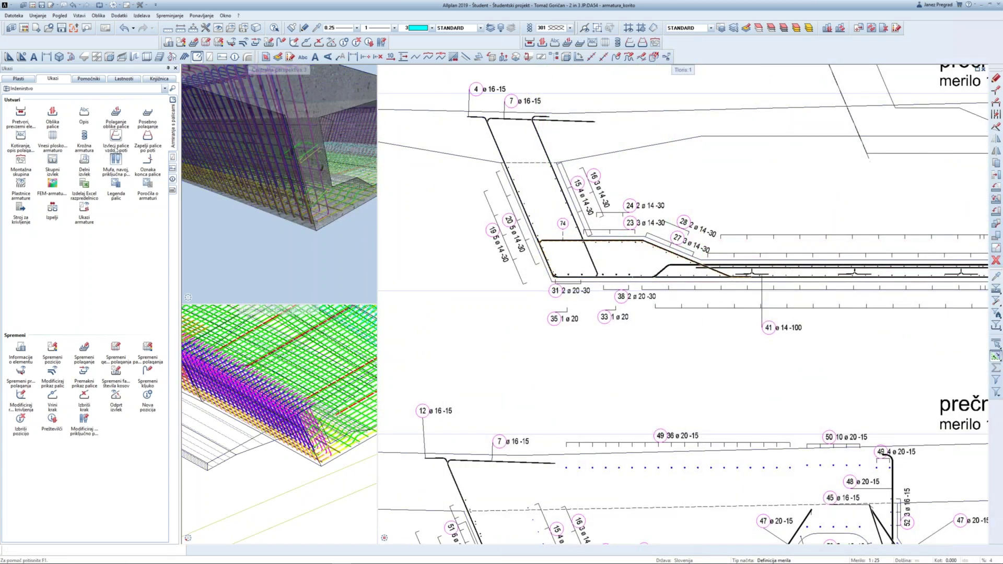
# Step: Create new bars along a picked path element, repeating bar 74
pyautogui.click(116, 135)
pyautogui.scroll(1, 555, 241)
pyautogui.scroll(1, 554, 241)
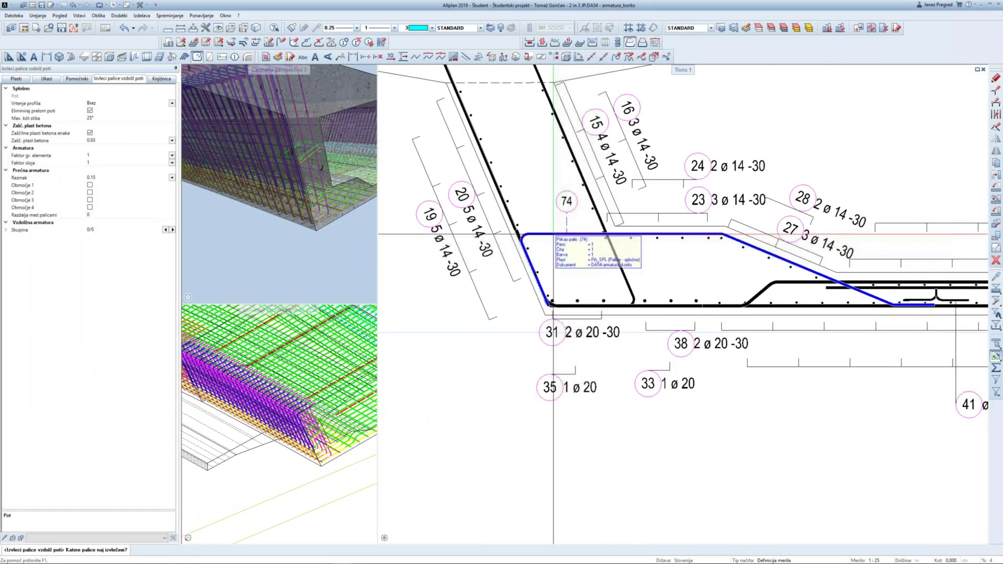
pyautogui.click(552, 233)
pyautogui.scroll(-2, 553, 233)
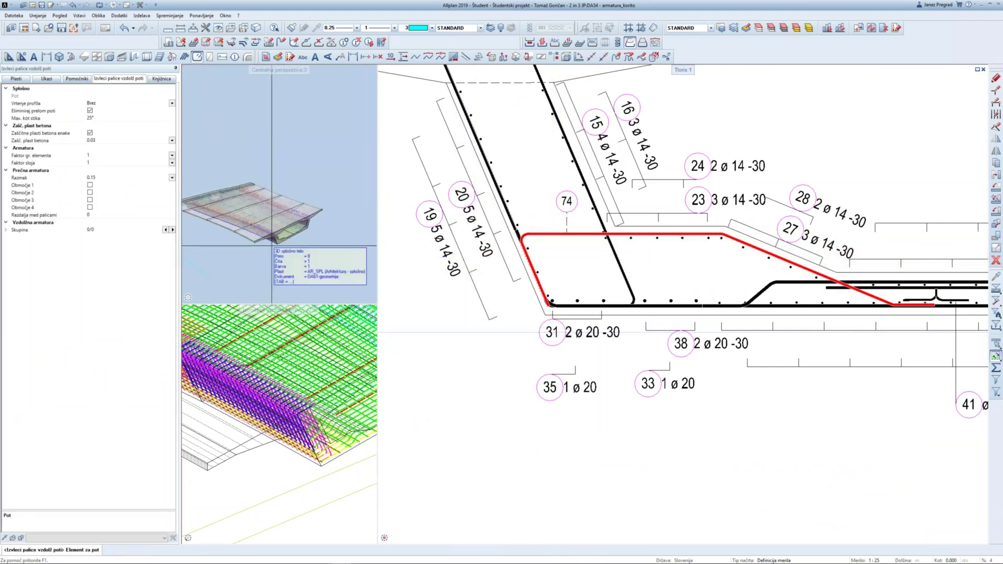
pyautogui.scroll(-2, 520, 271)
pyautogui.scroll(-1, 532, 272)
pyautogui.scroll(-1, 543, 272)
pyautogui.scroll(-1, 549, 272)
pyautogui.scroll(2, 550, 272)
pyautogui.click(536, 268)
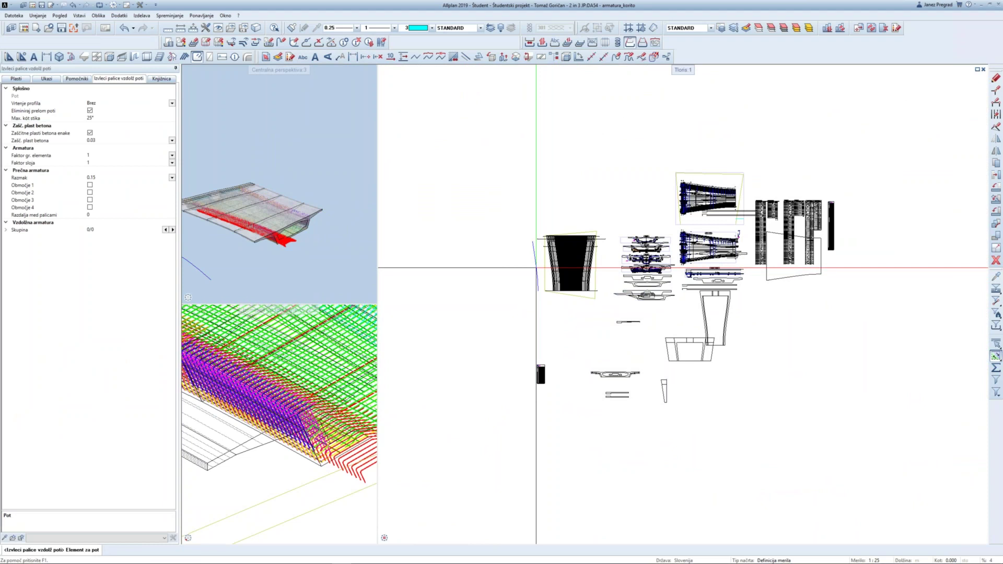
pyautogui.scroll(4, 731, 209)
pyautogui.scroll(1, 730, 210)
pyautogui.scroll(-1, 728, 211)
pyautogui.scroll(-1, 729, 211)
pyautogui.scroll(1, 639, 365)
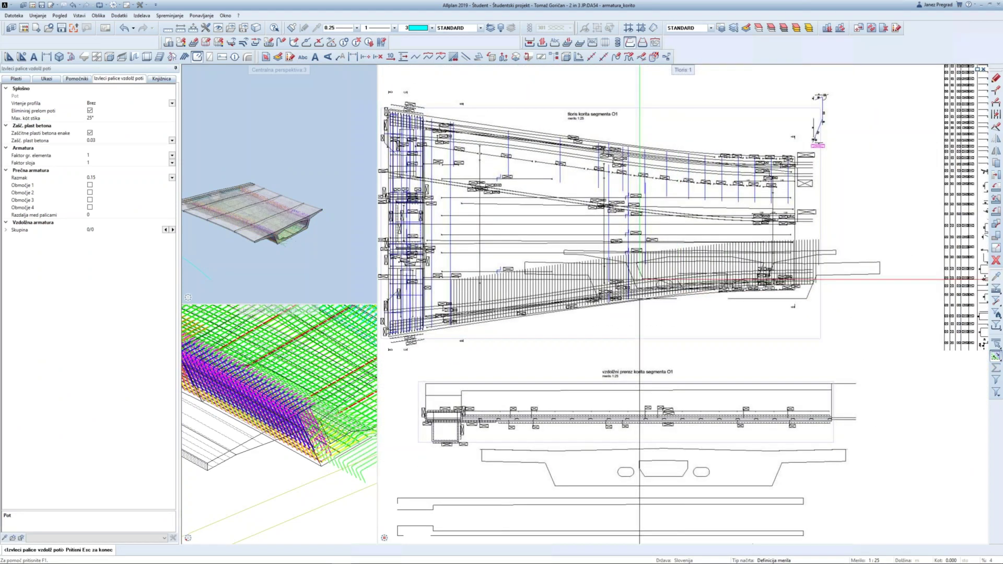
pyautogui.press('Escape')
# Step: Place a new 16 mm bar set at 0.15 spacing along the trough edge
pyautogui.click(510, 290)
pyautogui.scroll(1, 527, 289)
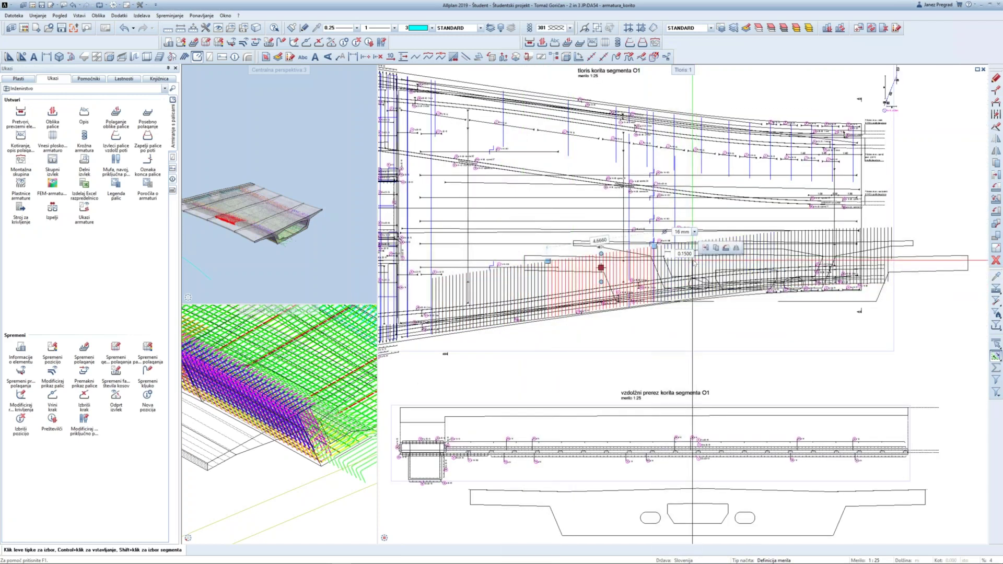
pyautogui.press('Escape')
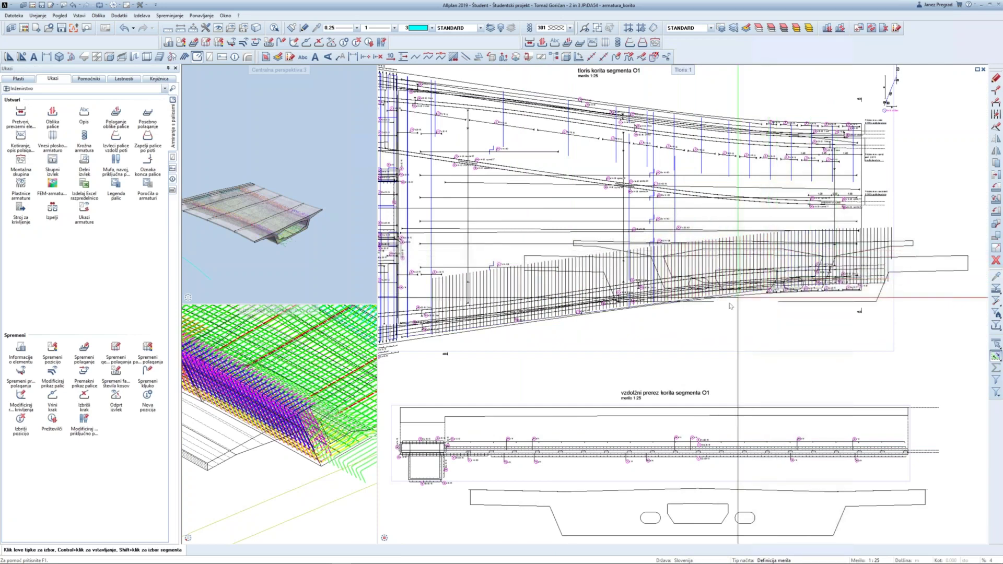
pyautogui.scroll(1, 716, 303)
pyautogui.moveTo(679, 298); pyautogui.dragTo(606, 312, button='middle')
pyautogui.click(782, 233)
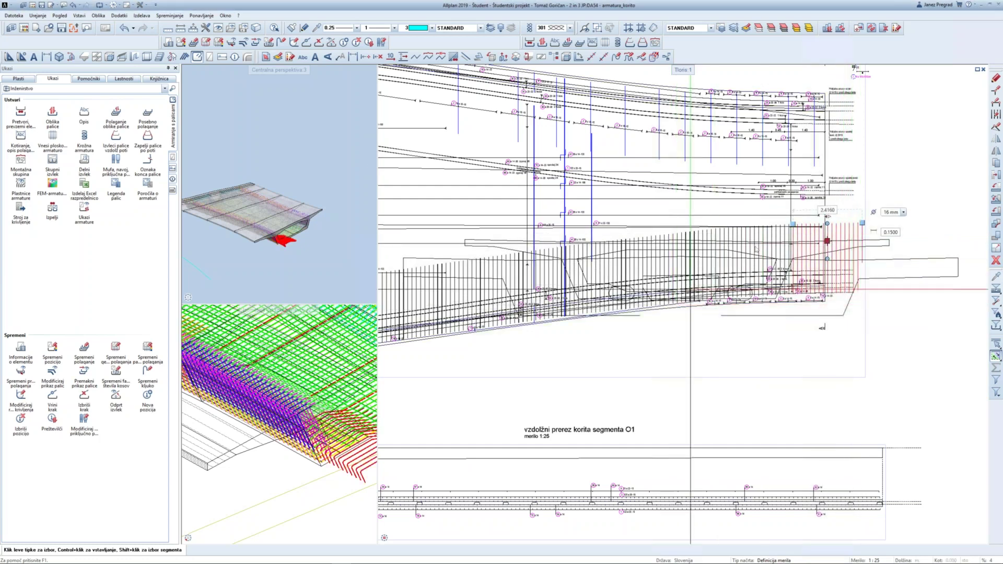
pyautogui.click(841, 253)
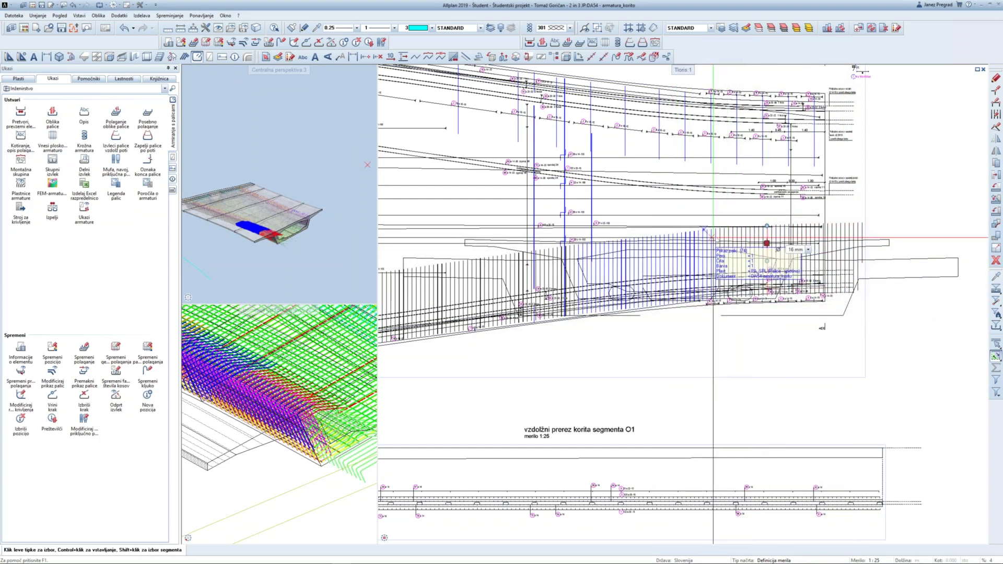
pyautogui.scroll(-1, 694, 248)
pyautogui.scroll(-1, 664, 259)
pyautogui.scroll(-1, 635, 270)
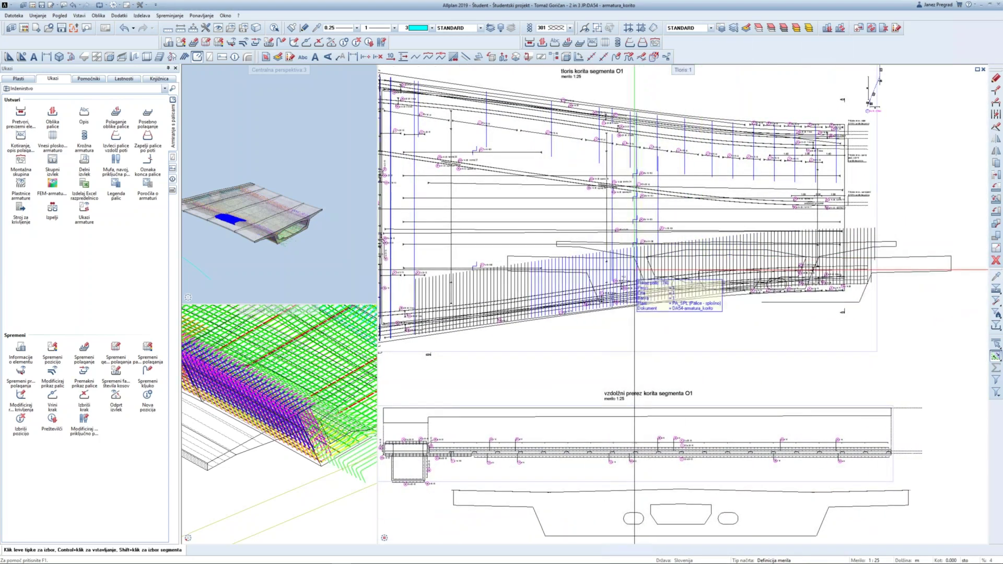
# Step: Change the placement display so the new bar set shows as one representative bar
pyautogui.rightClick(508, 288)
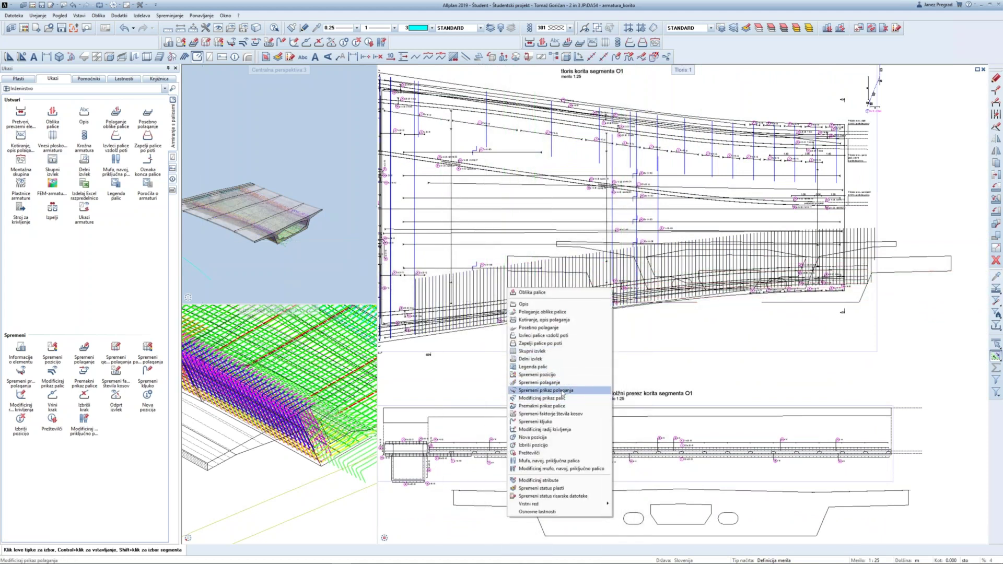
pyautogui.click(562, 391)
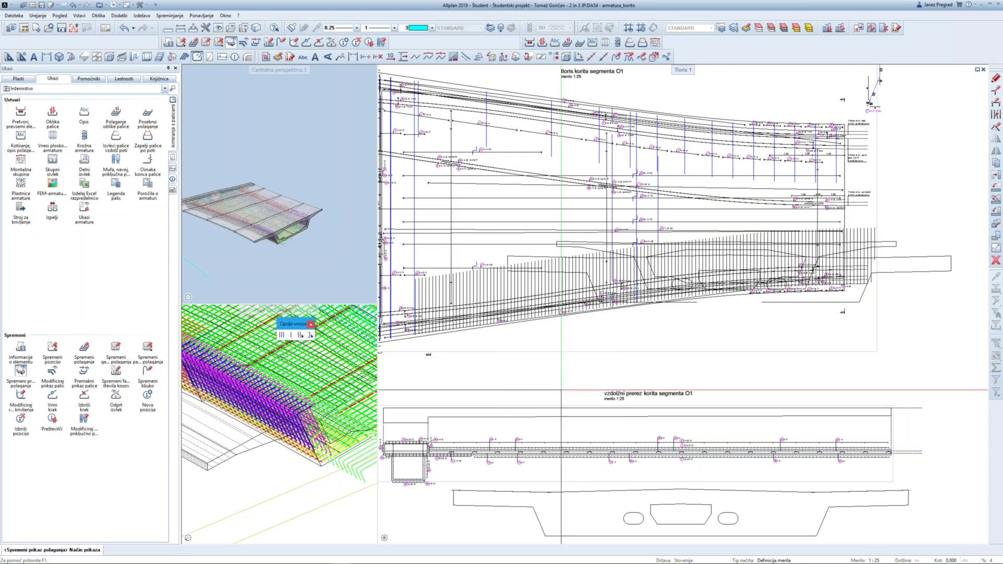
pyautogui.click(490, 277)
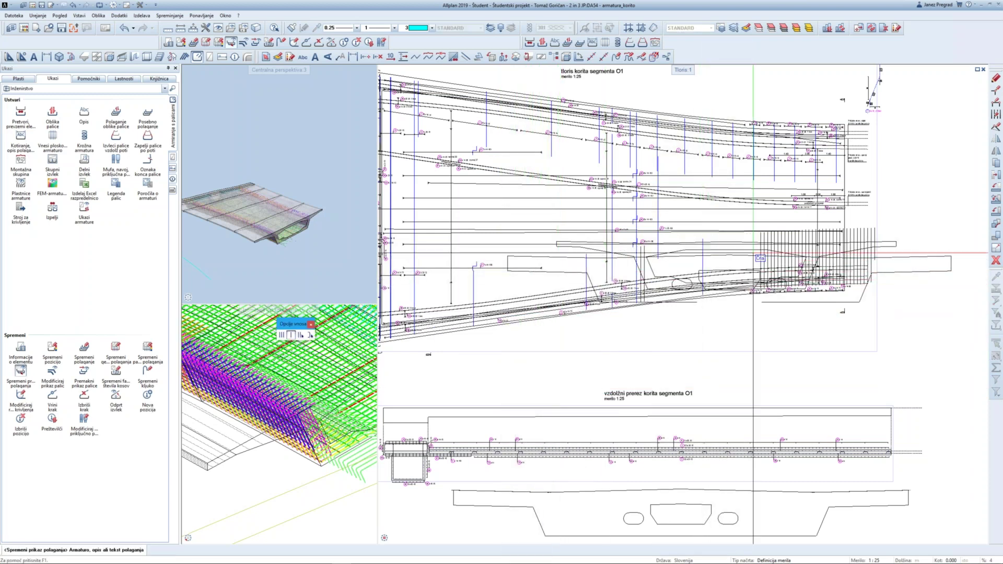
pyautogui.click(841, 244)
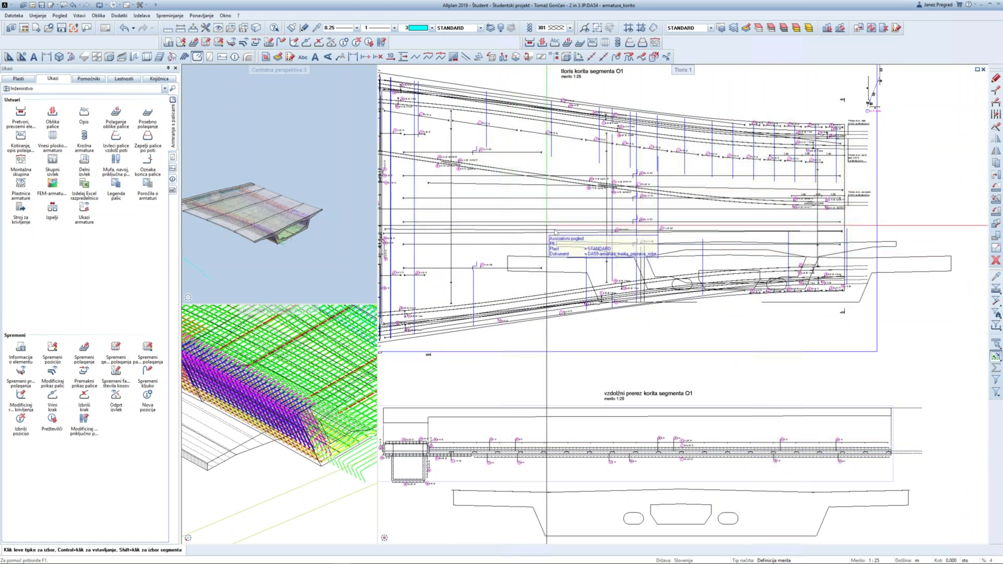
# Step: Label the new bar placement in the plan with its position description
pyautogui.rightClick(475, 295)
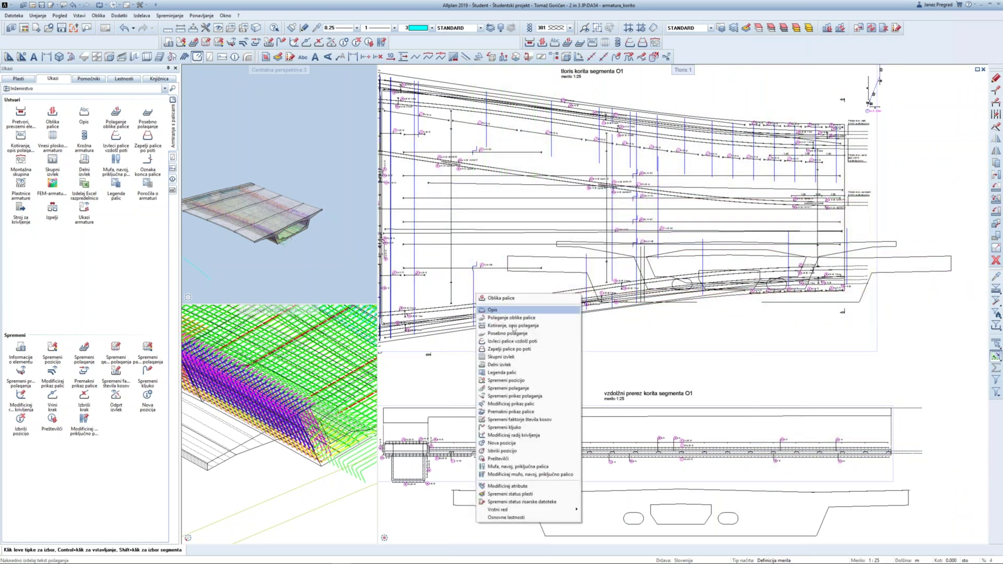
pyautogui.click(514, 326)
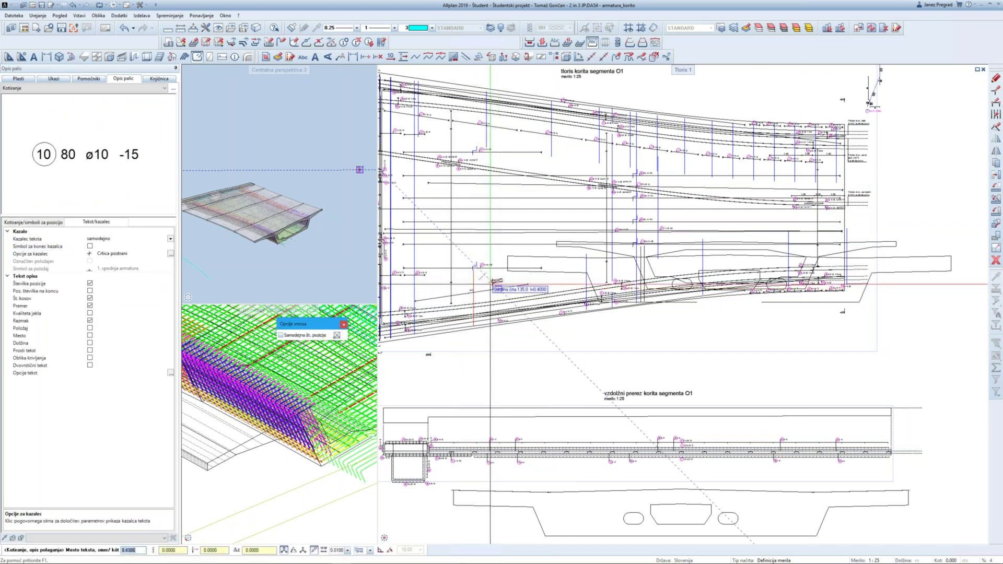
pyautogui.scroll(1, 496, 287)
pyautogui.click(480, 285)
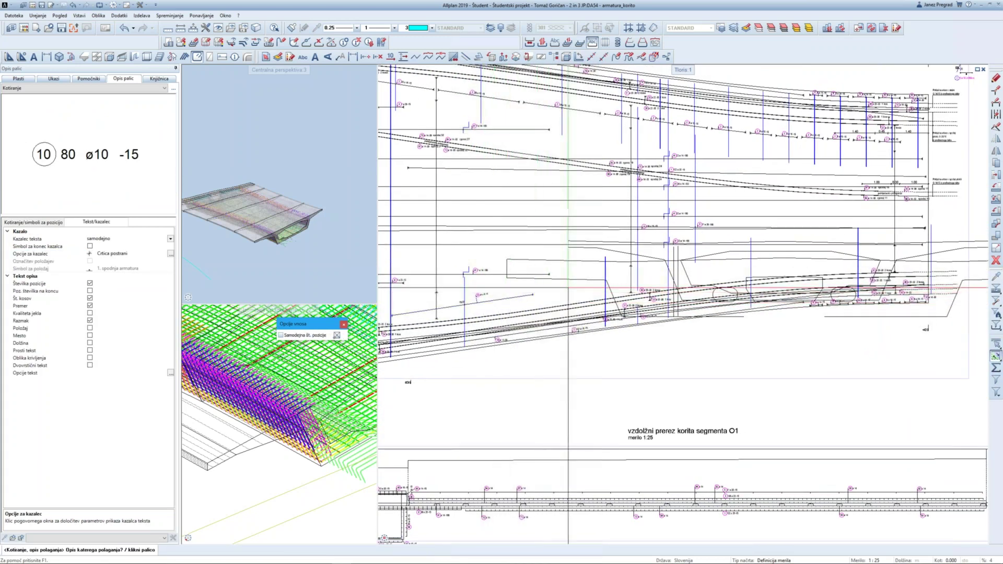
pyautogui.scroll(-1, 568, 287)
pyautogui.scroll(1, 568, 287)
pyautogui.scroll(-1, 568, 287)
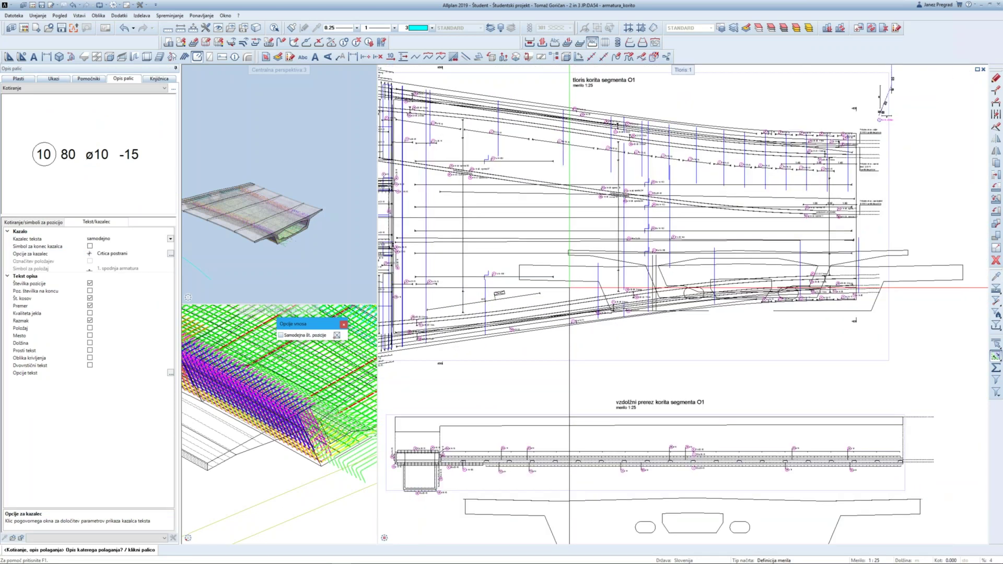
pyautogui.press('Escape')
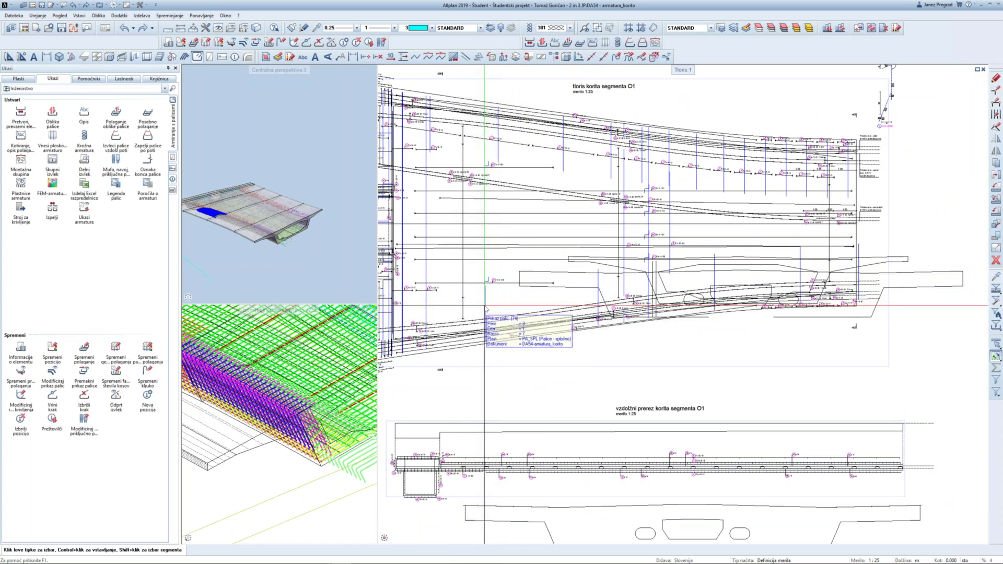
# Step: Restart placement labelling in placement-pick mode and open the Bars filter
pyautogui.rightClick(487, 308)
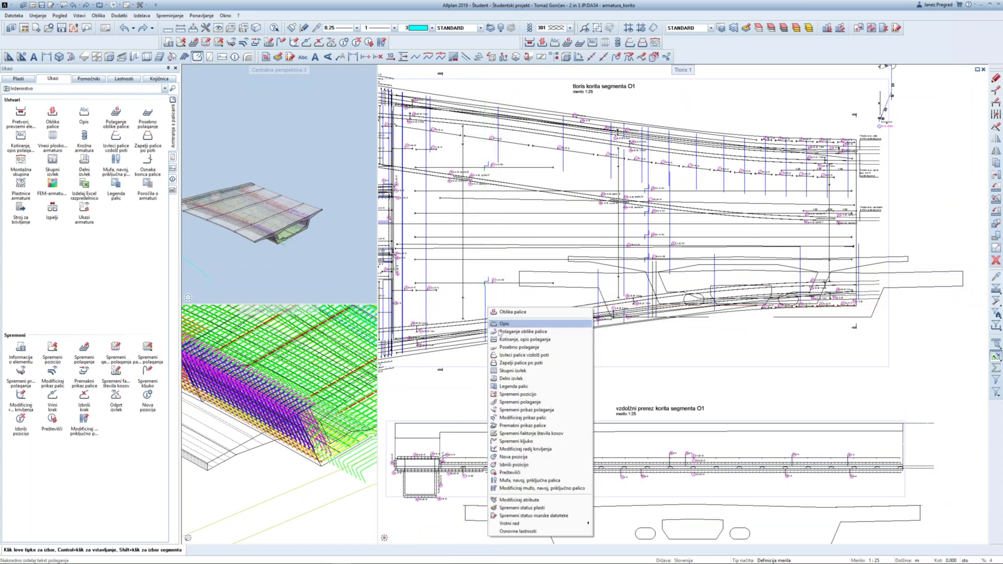
pyautogui.click(448, 265)
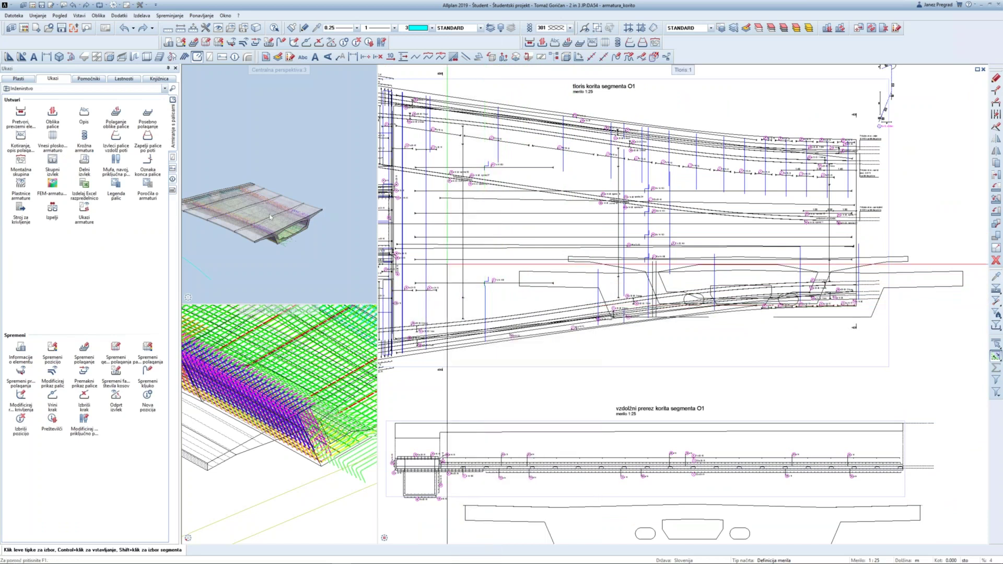
pyautogui.click(24, 143)
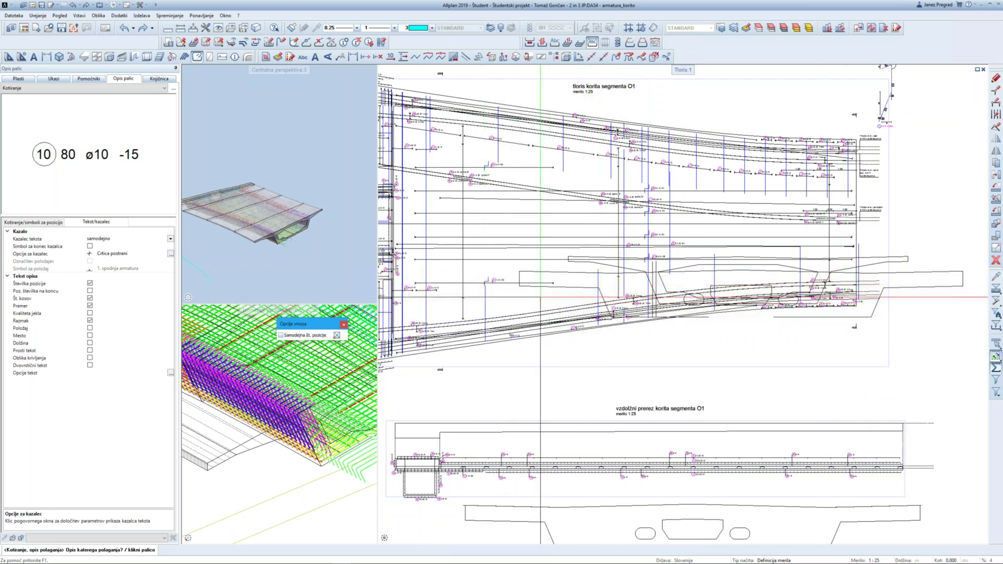
pyautogui.rightClick(540, 297)
pyautogui.click(577, 325)
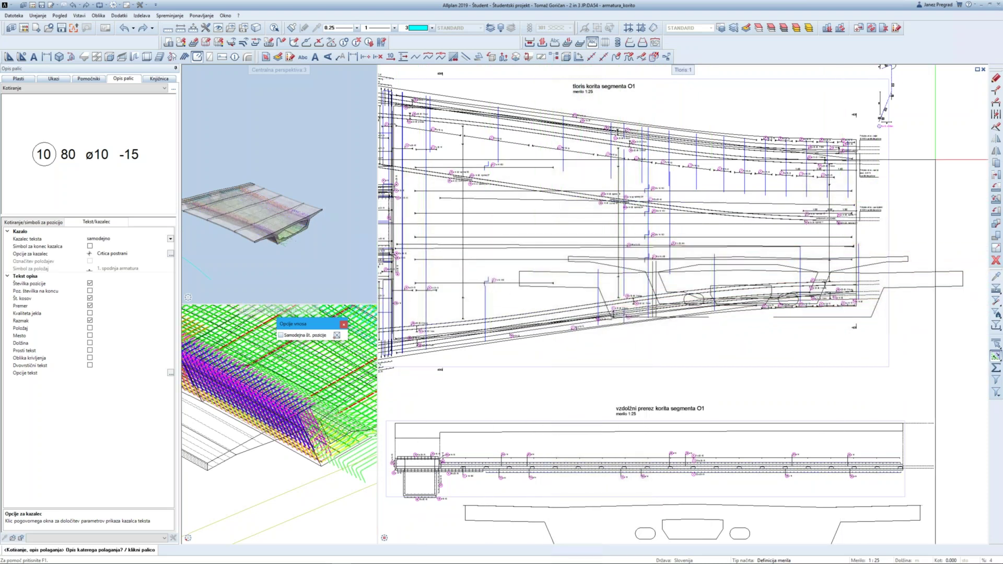
pyautogui.click(995, 327)
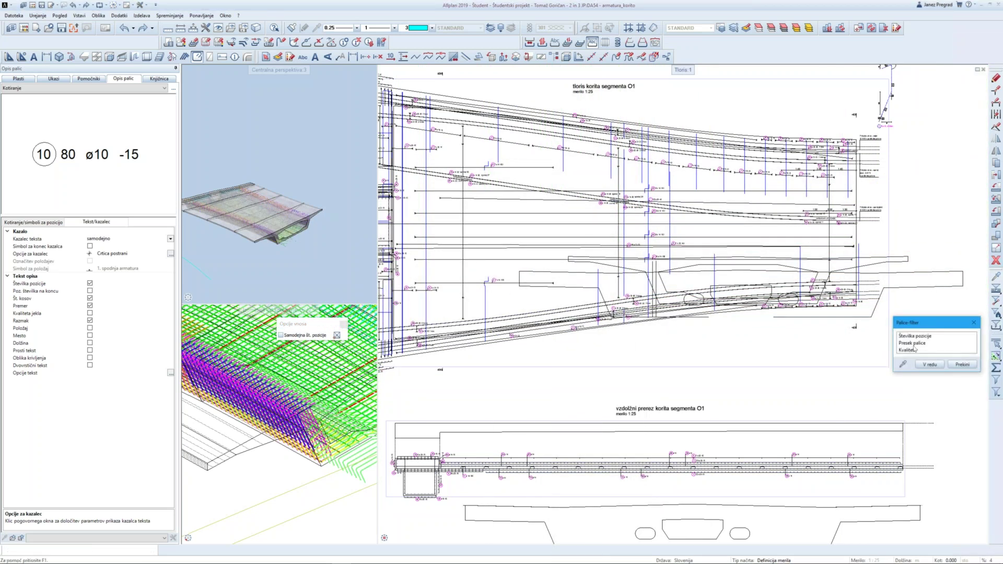
# Step: Filter bars by position number and enclose that position's bars in the plan
pyautogui.doubleClick(917, 337)
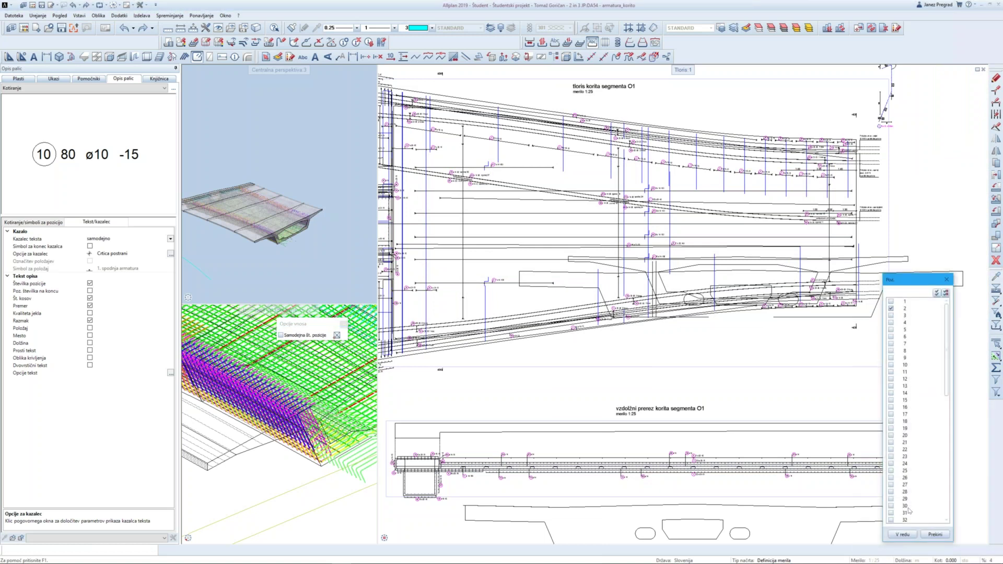
pyautogui.click(900, 536)
pyautogui.moveTo(404, 382); pyautogui.dragTo(902, 235)
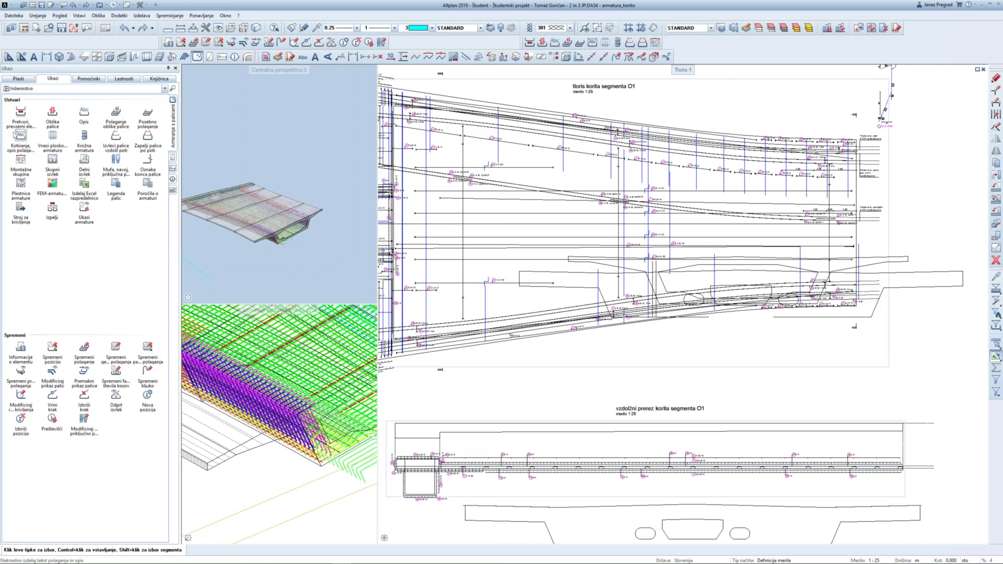
pyautogui.press('Return')
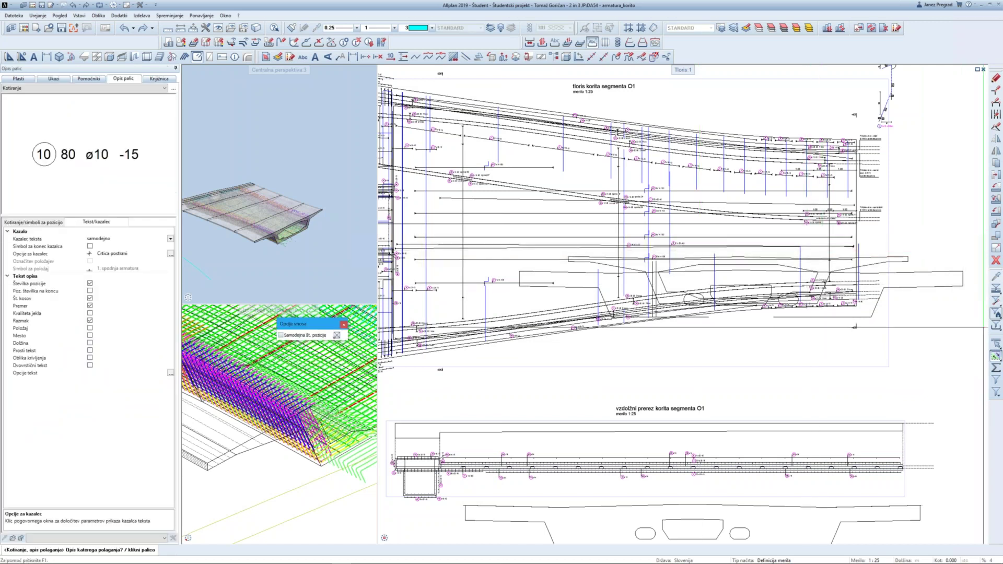
# Step: Re-select the bars by position number and fix their dimension line
pyautogui.click(996, 326)
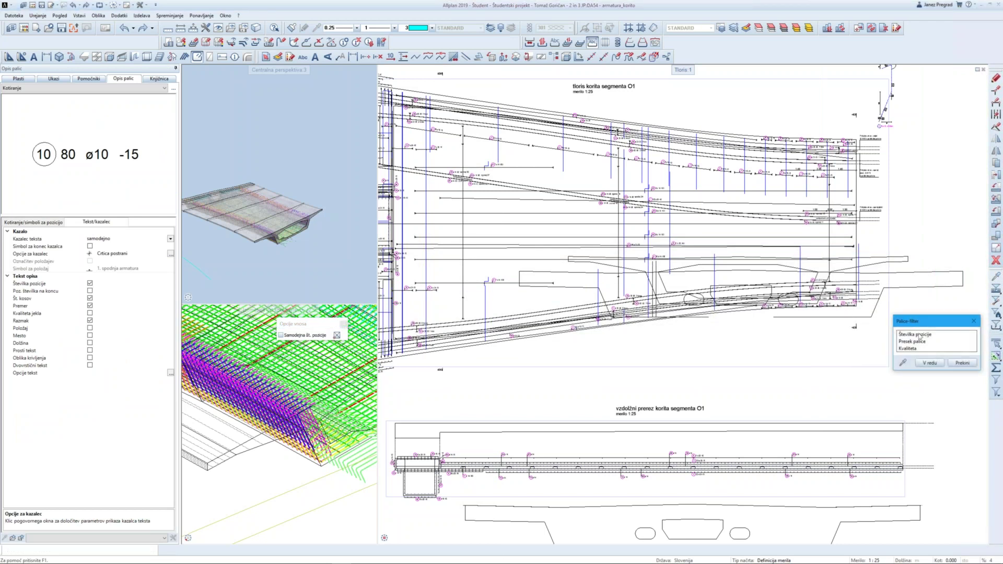
pyautogui.doubleClick(919, 334)
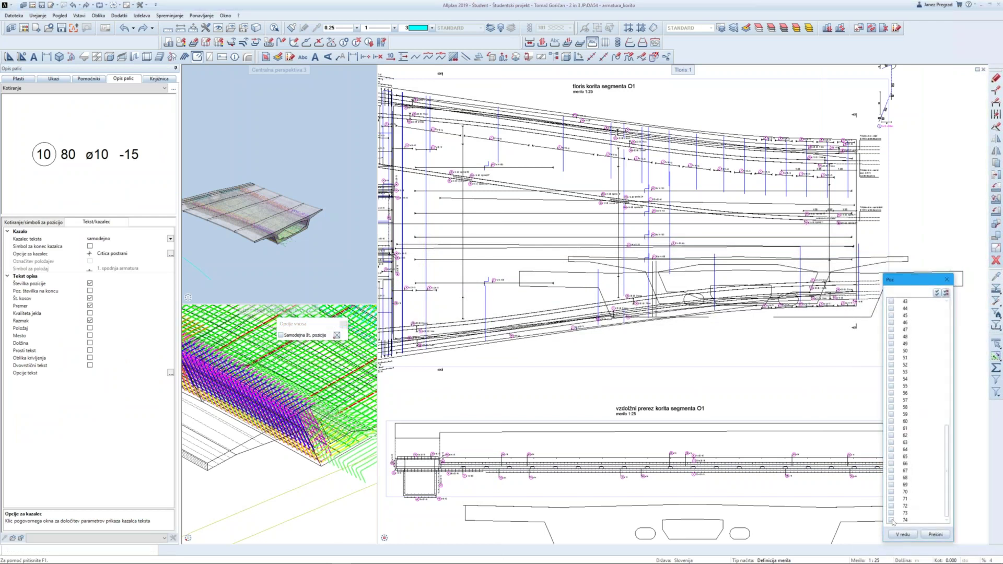
pyautogui.click(902, 535)
pyautogui.moveTo(398, 376); pyautogui.dragTo(874, 228)
pyautogui.click(873, 228)
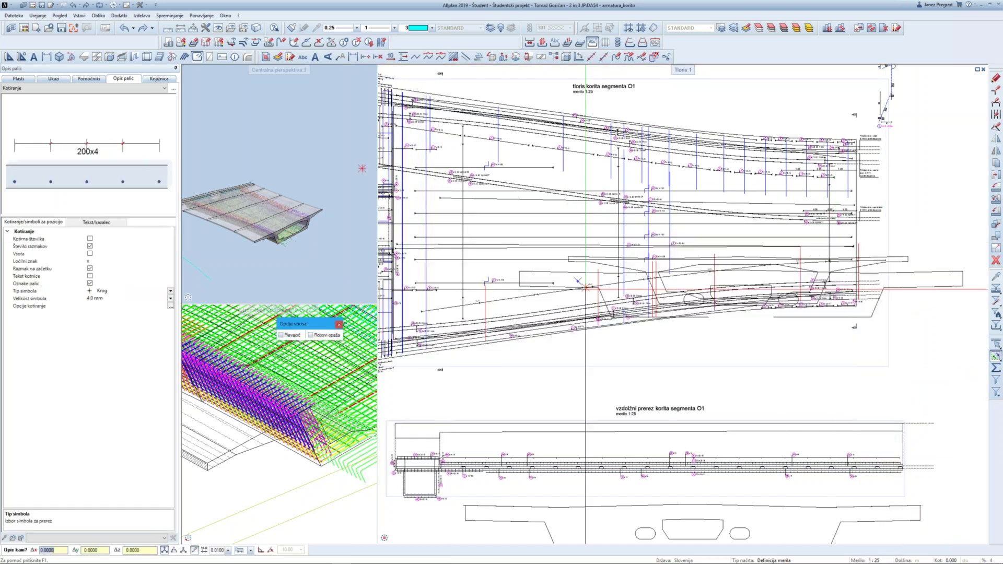
pyautogui.scroll(1, 563, 295)
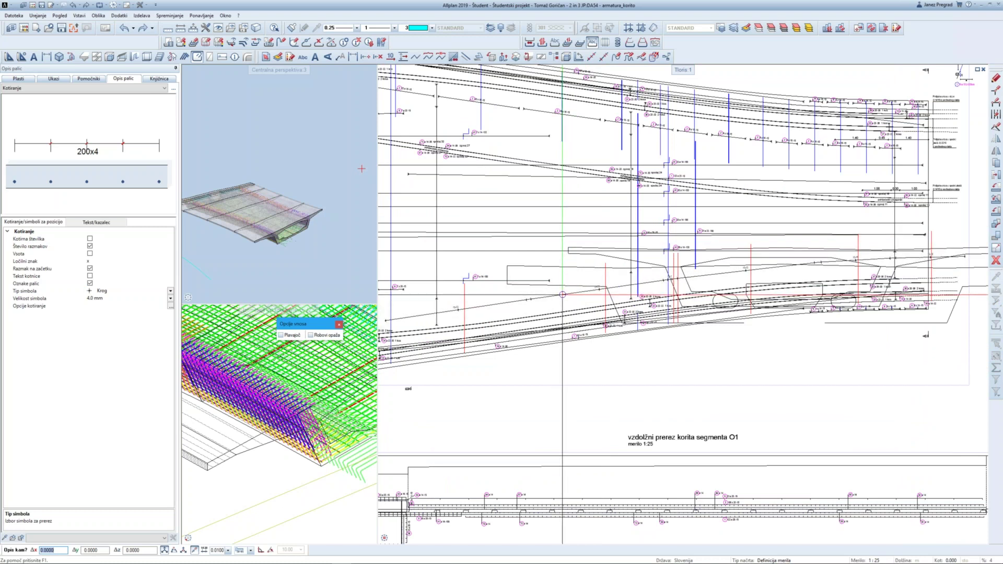
pyautogui.click(562, 295)
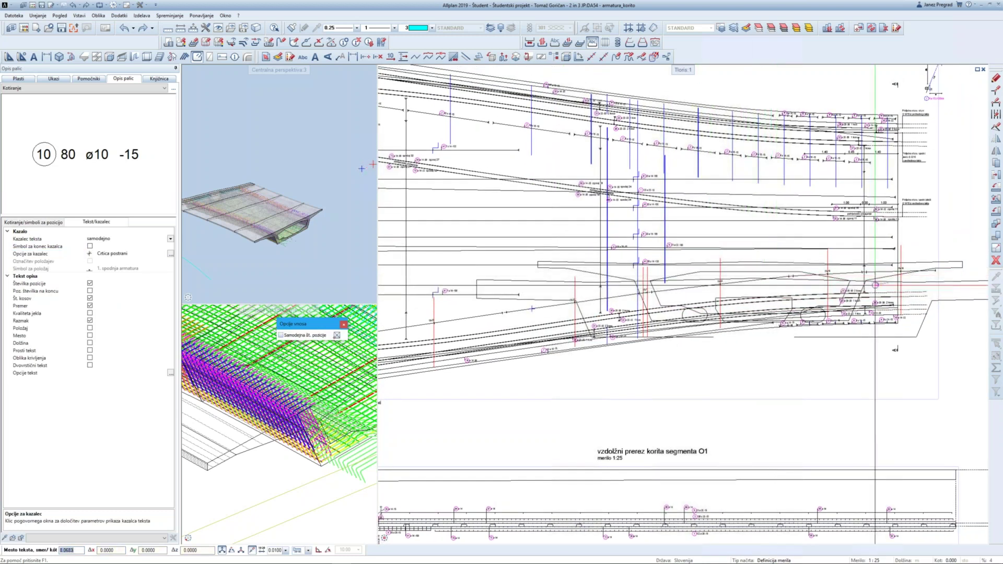
# Step: Zoom out over the trough plan and cancel the unfinished bar label
pyautogui.scroll(3, 627, 296)
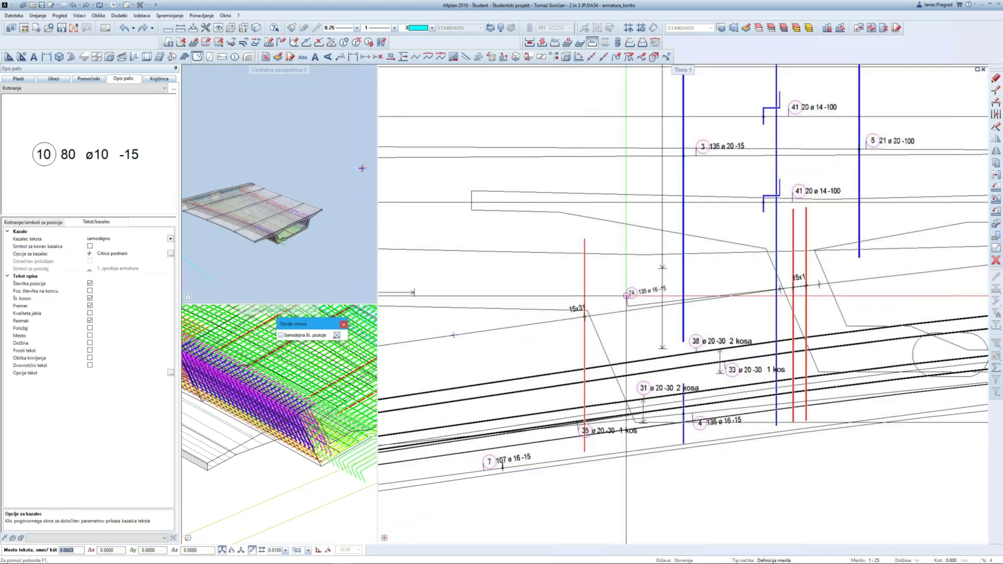
pyautogui.moveTo(626, 295); pyautogui.dragTo(488, 297, button='middle')
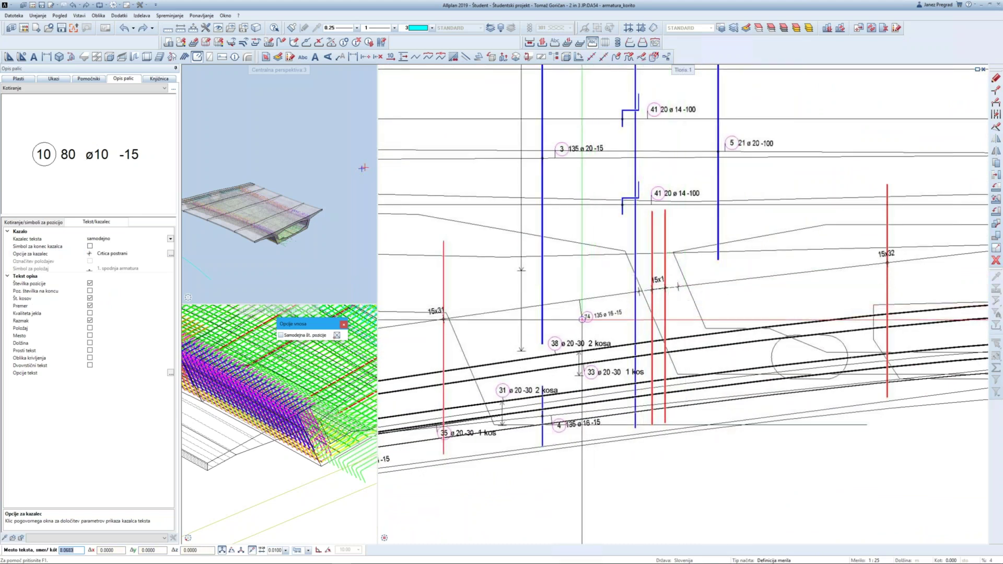
pyautogui.scroll(-1, 627, 282)
pyautogui.scroll(-1, 652, 261)
pyautogui.scroll(-1, 672, 248)
pyautogui.scroll(1, 679, 261)
pyautogui.scroll(1, 685, 270)
pyautogui.scroll(-1, 685, 270)
pyautogui.scroll(-2, 626, 271)
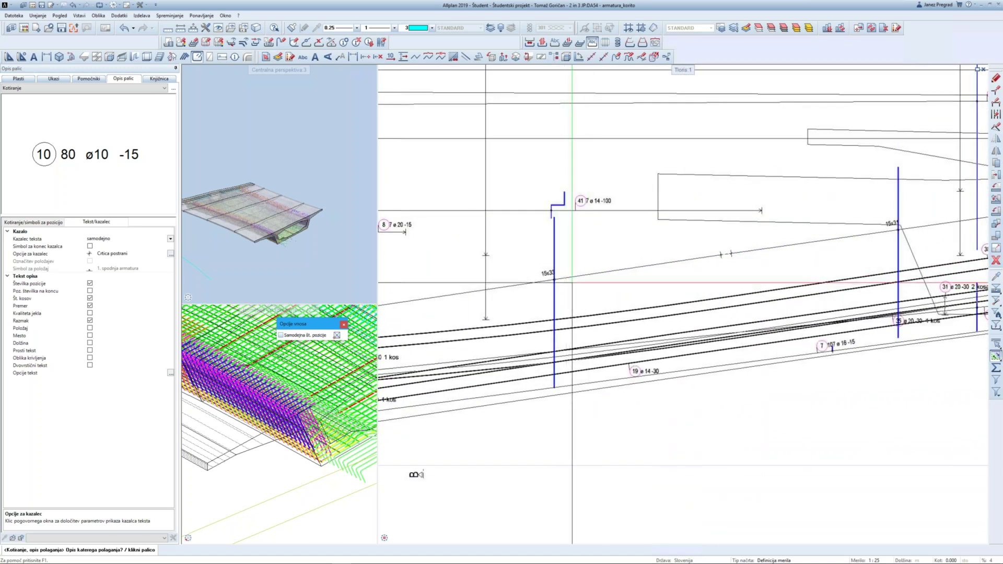
pyautogui.scroll(-2, 575, 271)
pyautogui.scroll(-1, 644, 272)
pyautogui.scroll(-2, 609, 282)
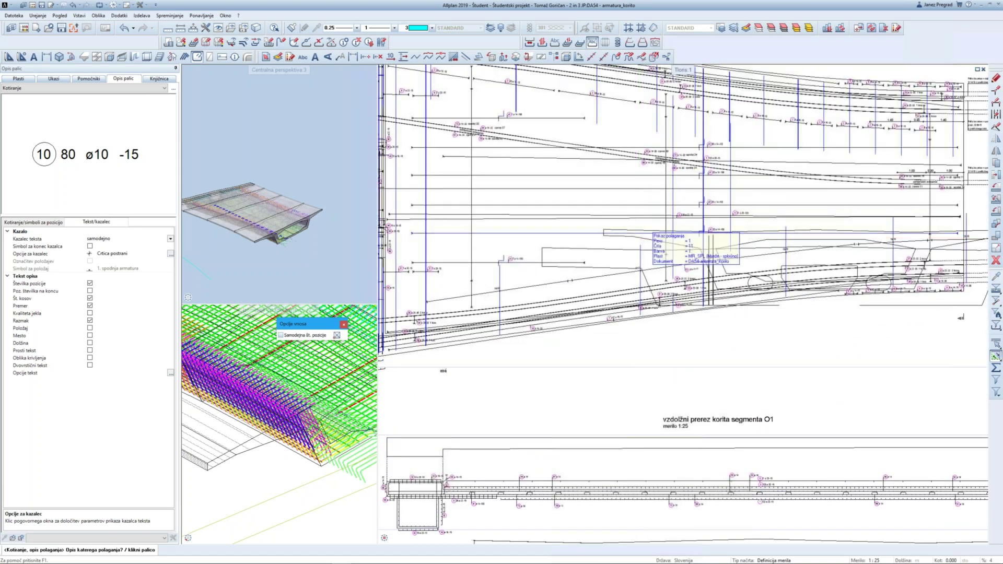
pyautogui.scroll(-1, 609, 293)
pyautogui.press('Escape')
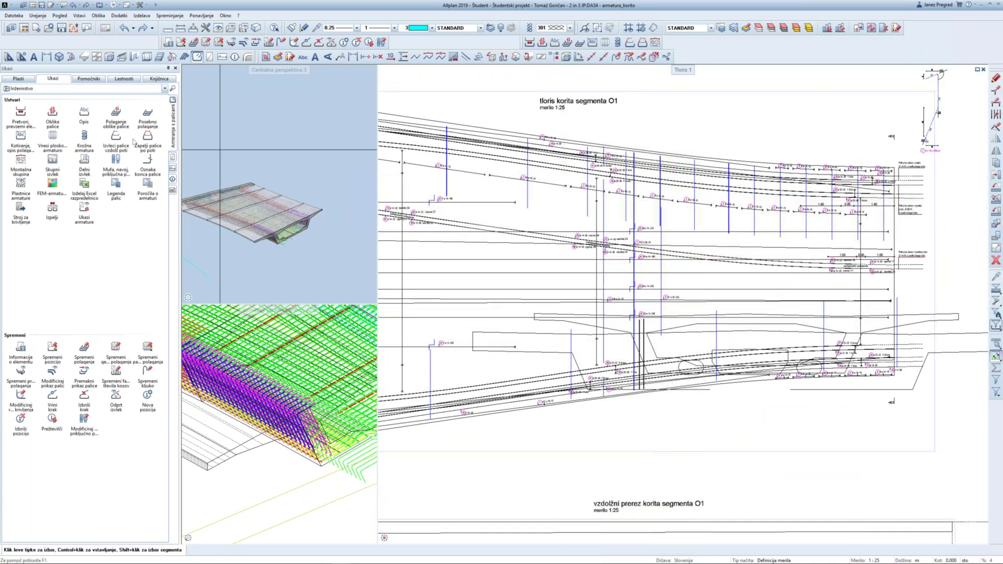
# Step: Start placement labelling and select the position 2 bar placement via the Poz. list
pyautogui.click(21, 137)
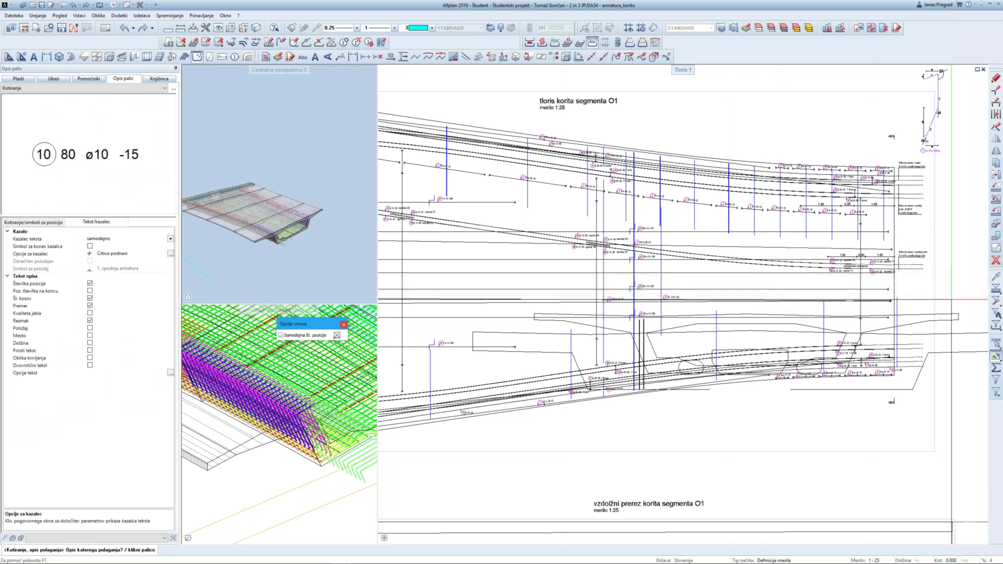
pyautogui.click(996, 329)
pyautogui.click(912, 330)
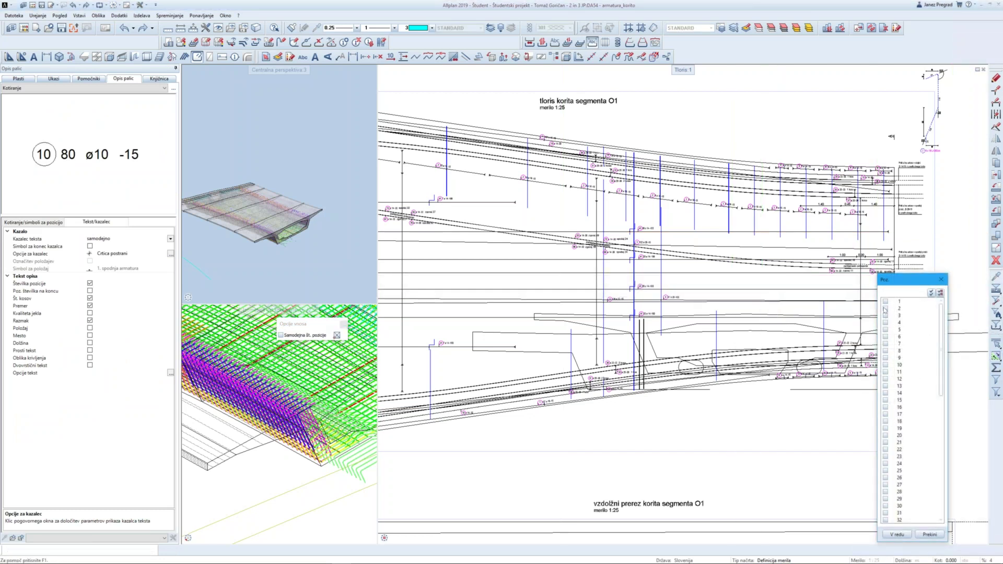
pyautogui.click(896, 534)
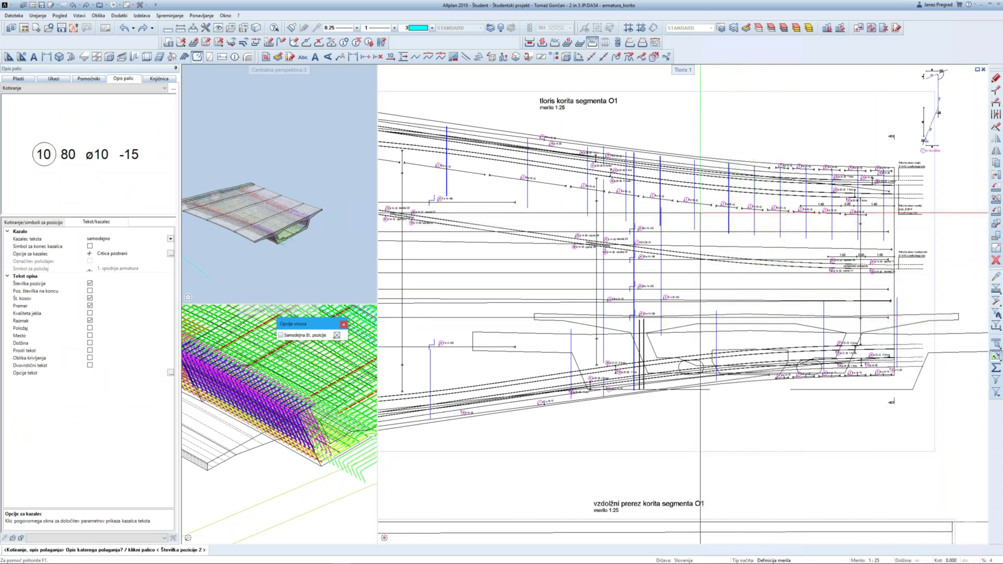
pyautogui.scroll(-3, 446, 139)
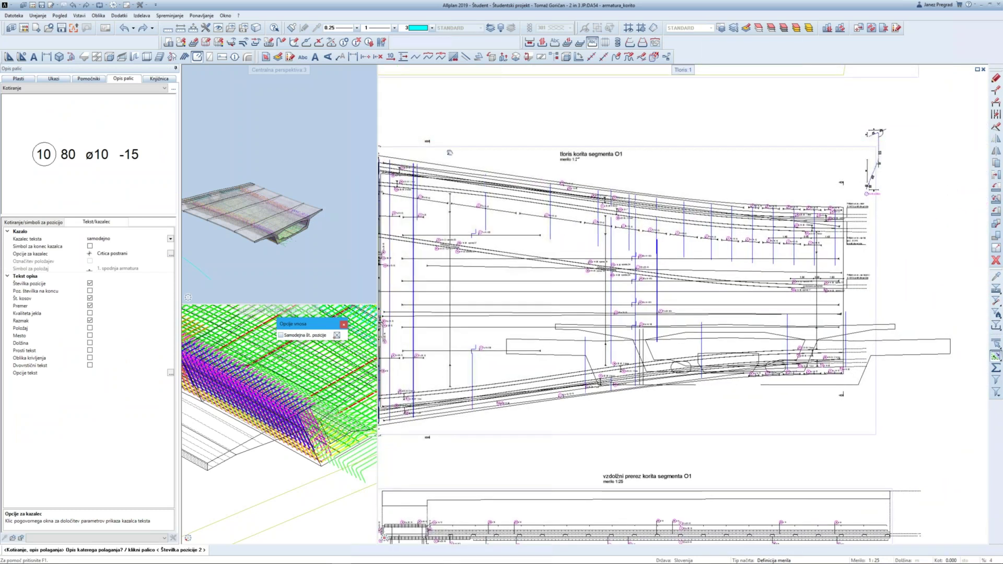
pyautogui.moveTo(445, 140); pyautogui.dragTo(899, 280)
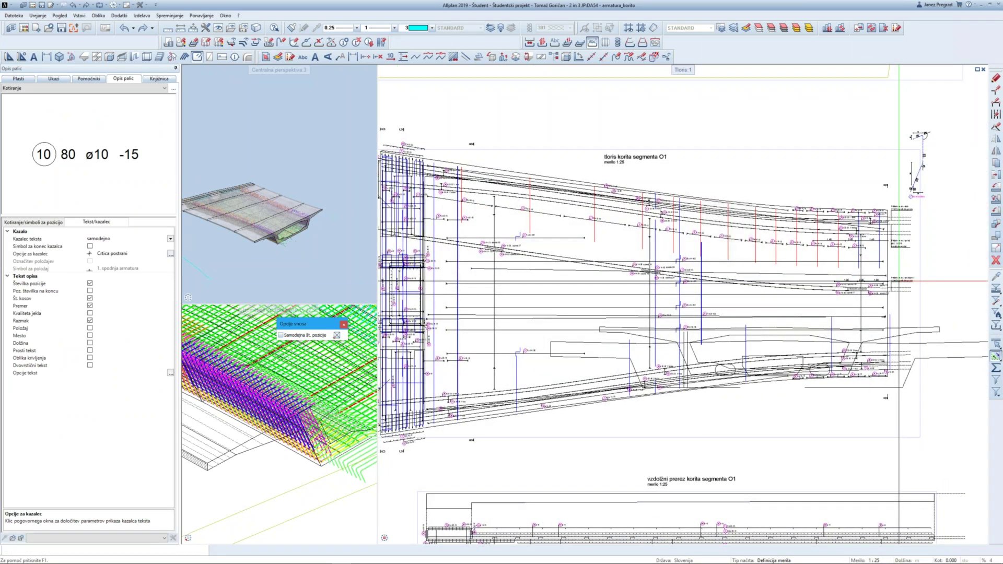
# Step: Place the dimension line and the 2 135 ø16 -15 label, then exit labelling
pyautogui.scroll(1, 731, 250)
pyautogui.scroll(1, 731, 251)
pyautogui.scroll(1, 708, 249)
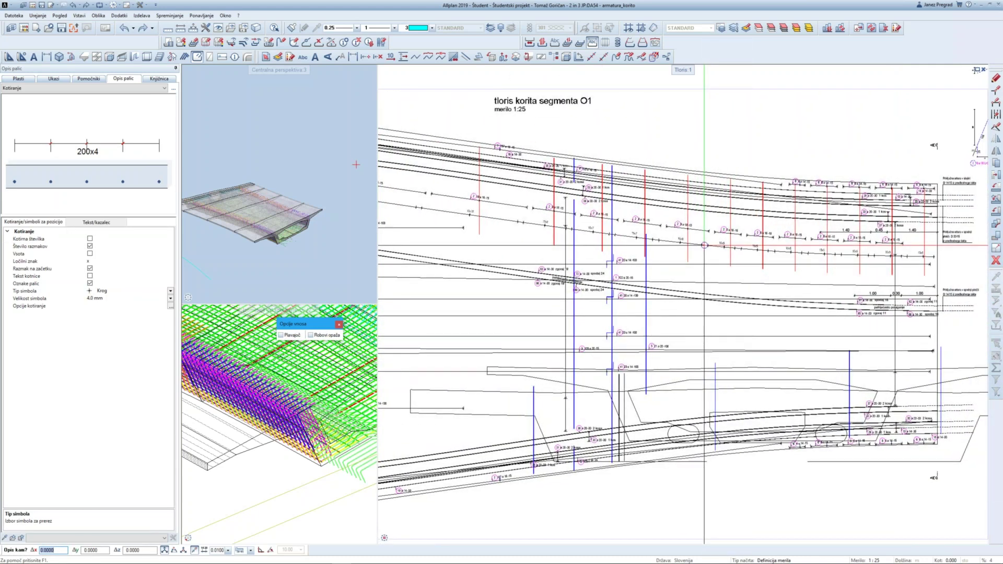
pyautogui.click(703, 245)
pyautogui.scroll(1, 597, 225)
pyautogui.scroll(1, 581, 217)
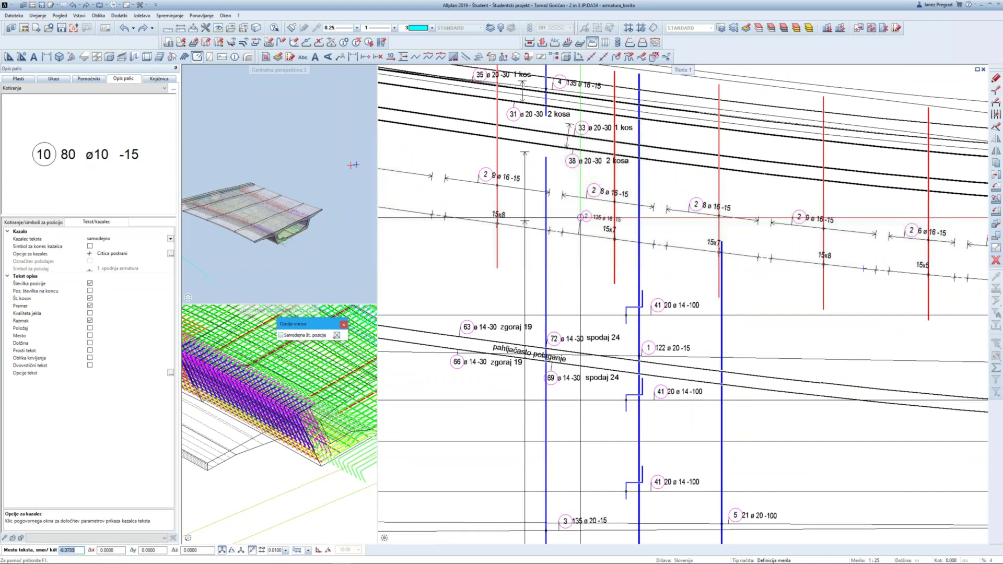
pyautogui.click(581, 215)
pyautogui.scroll(-2, 672, 233)
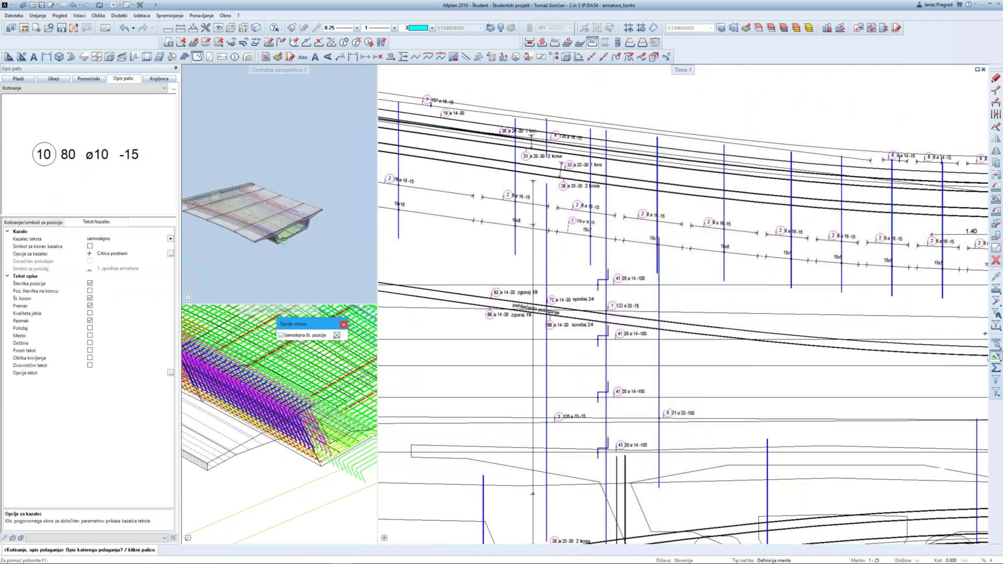
pyautogui.scroll(-2, 672, 234)
pyautogui.scroll(-1, 669, 235)
pyautogui.scroll(-1, 667, 236)
pyautogui.scroll(-2, 664, 237)
pyautogui.scroll(2, 664, 237)
pyautogui.scroll(1, 663, 235)
pyautogui.scroll(1, 663, 233)
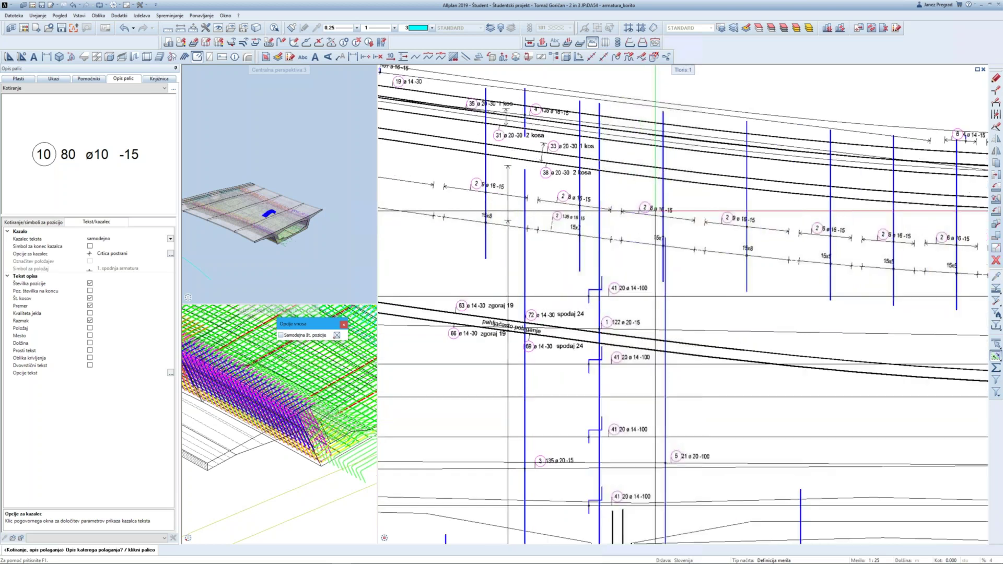
pyautogui.scroll(1, 662, 228)
pyautogui.press('Escape')
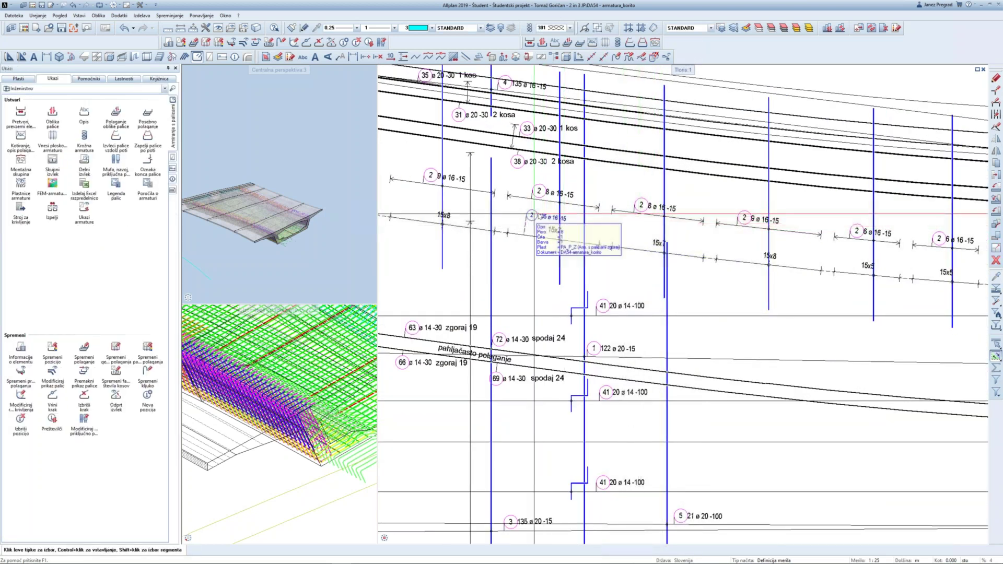
pyautogui.scroll(1, 557, 220)
pyautogui.scroll(1, 546, 223)
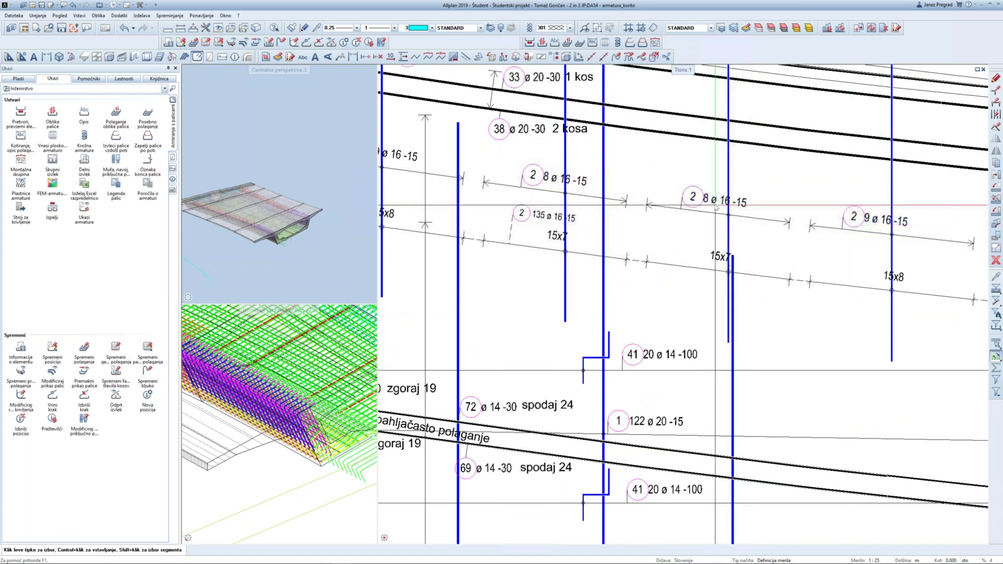
pyautogui.scroll(-2, 717, 209)
pyautogui.scroll(1, 571, 187)
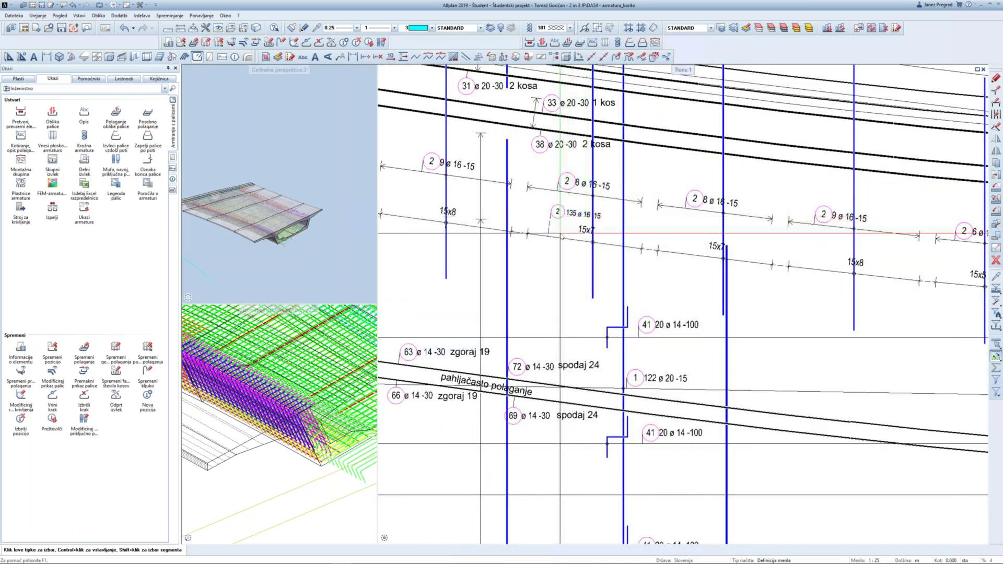
pyautogui.scroll(-1, 582, 234)
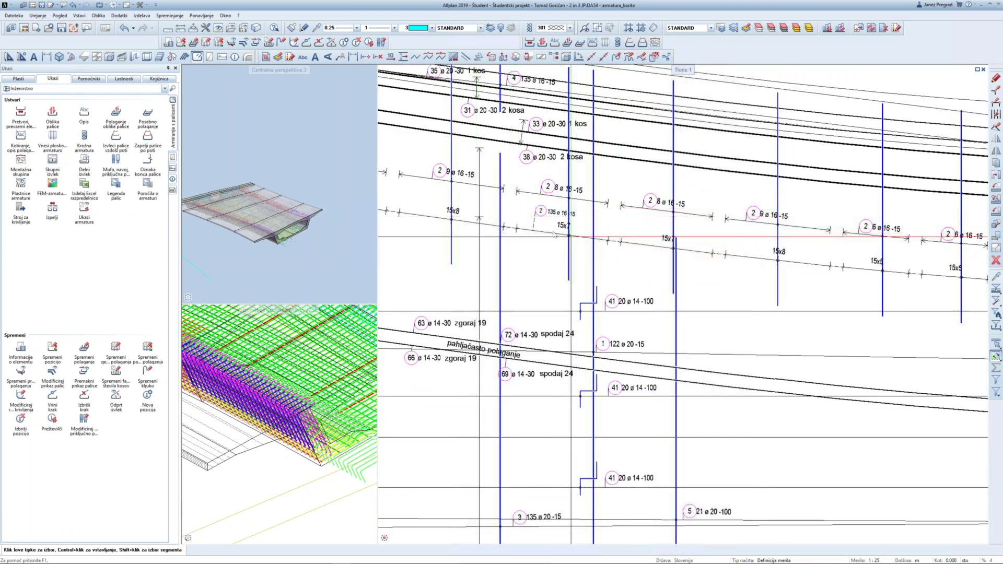
pyautogui.scroll(1, 554, 235)
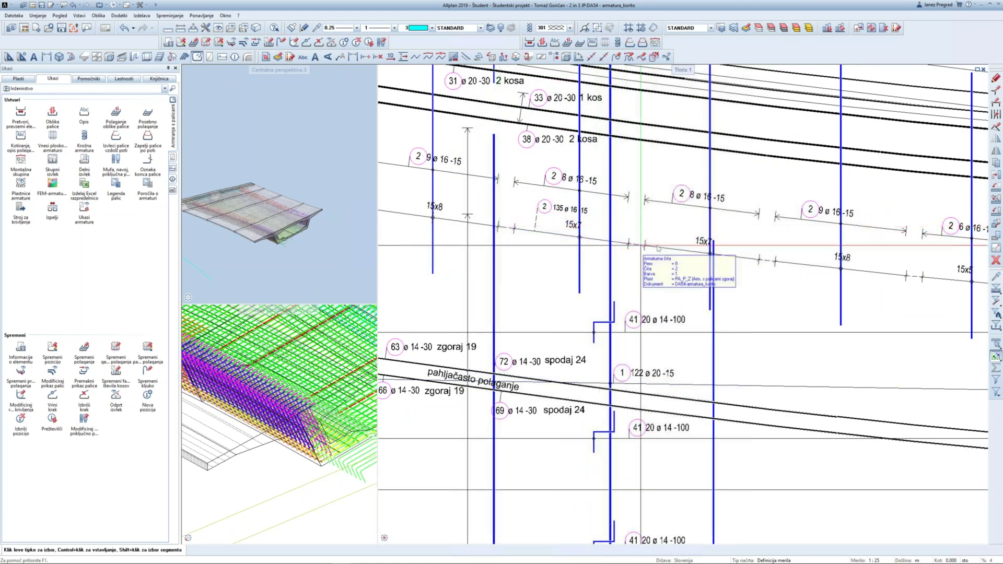
pyautogui.scroll(-2, 659, 253)
pyautogui.scroll(1, 665, 266)
pyautogui.scroll(1, 672, 281)
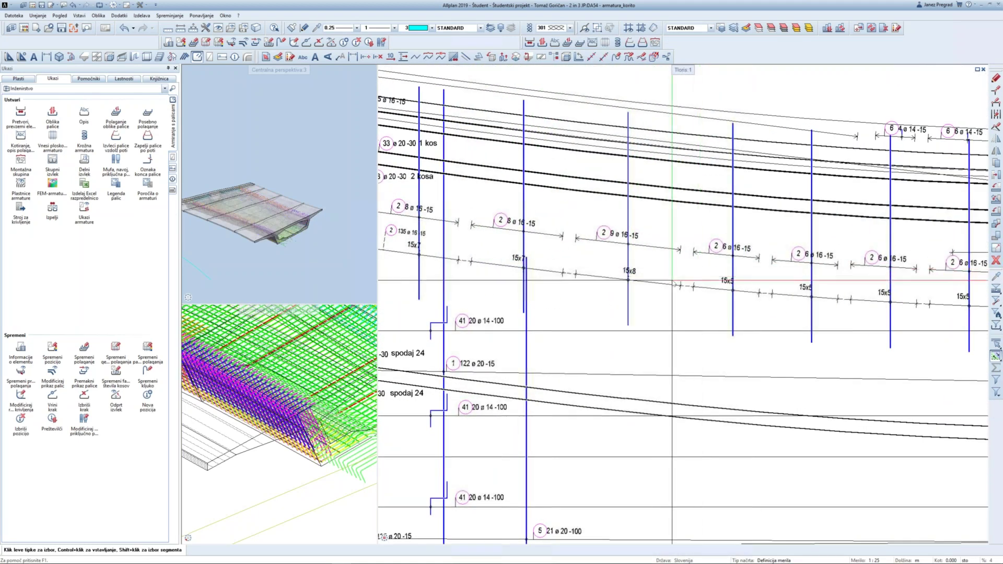
pyautogui.scroll(-1, 672, 282)
pyautogui.scroll(-1, 813, 284)
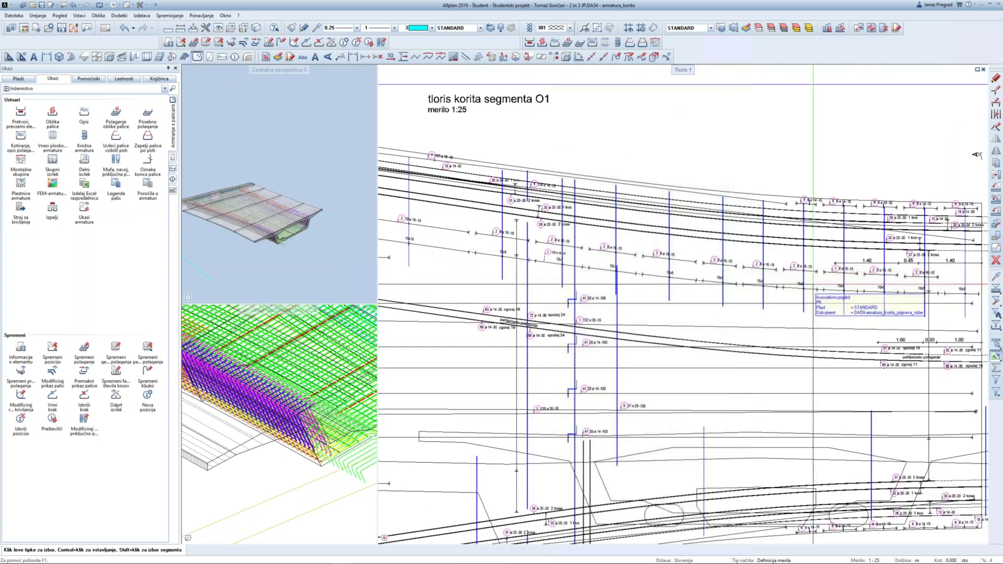
pyautogui.scroll(-2, 735, 243)
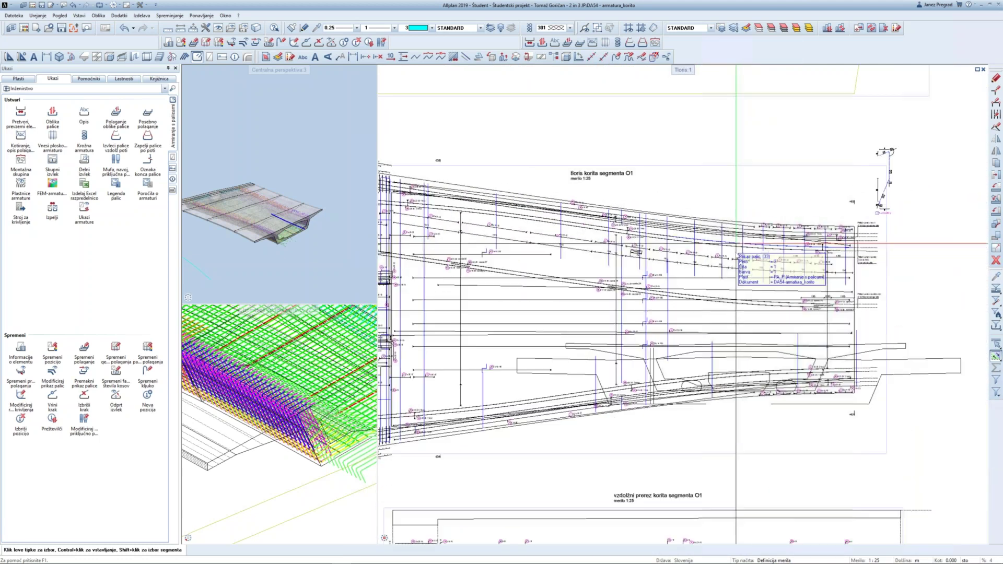
pyautogui.moveTo(736, 242); pyautogui.dragTo(746, 242, button='middle')
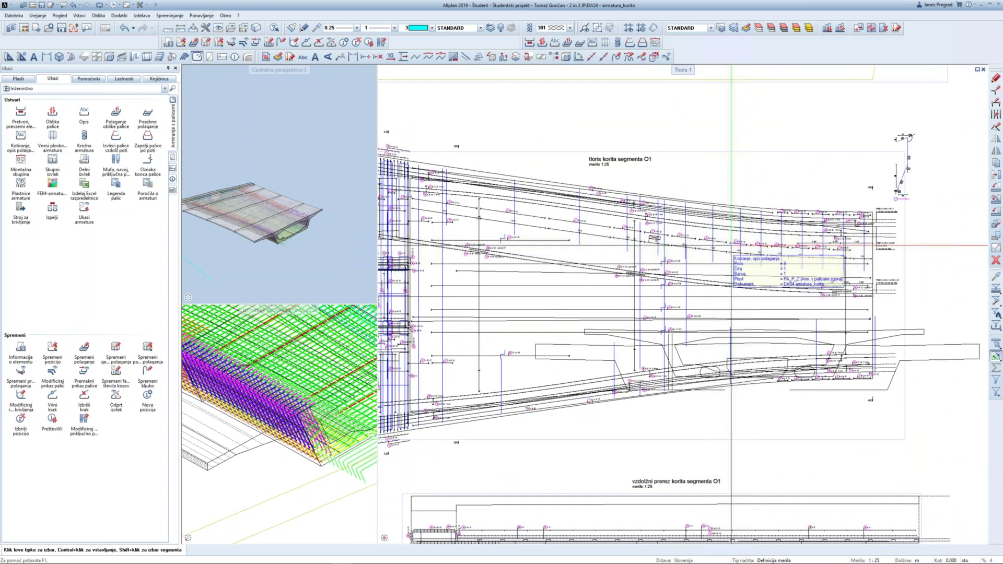
pyautogui.scroll(-1, 662, 279)
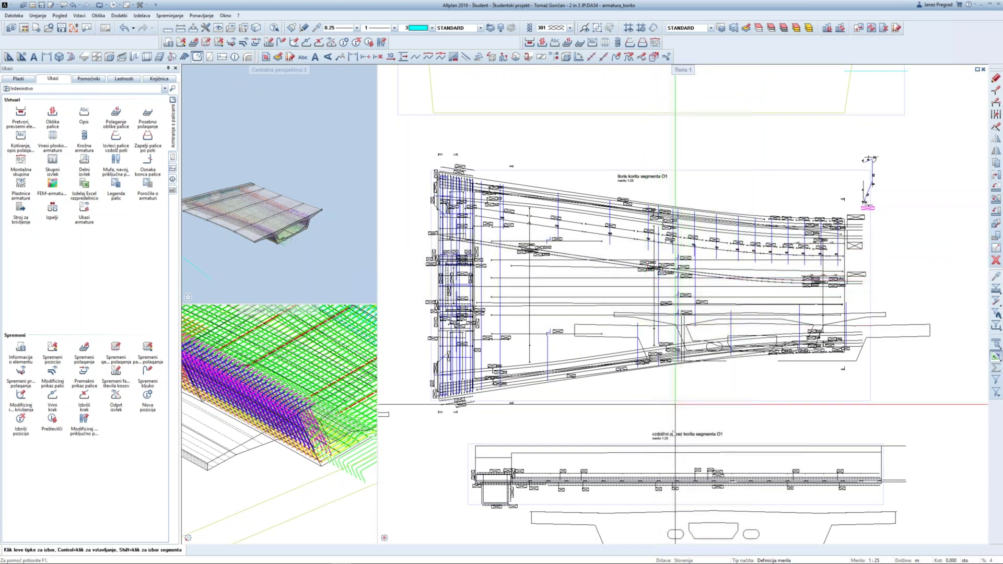